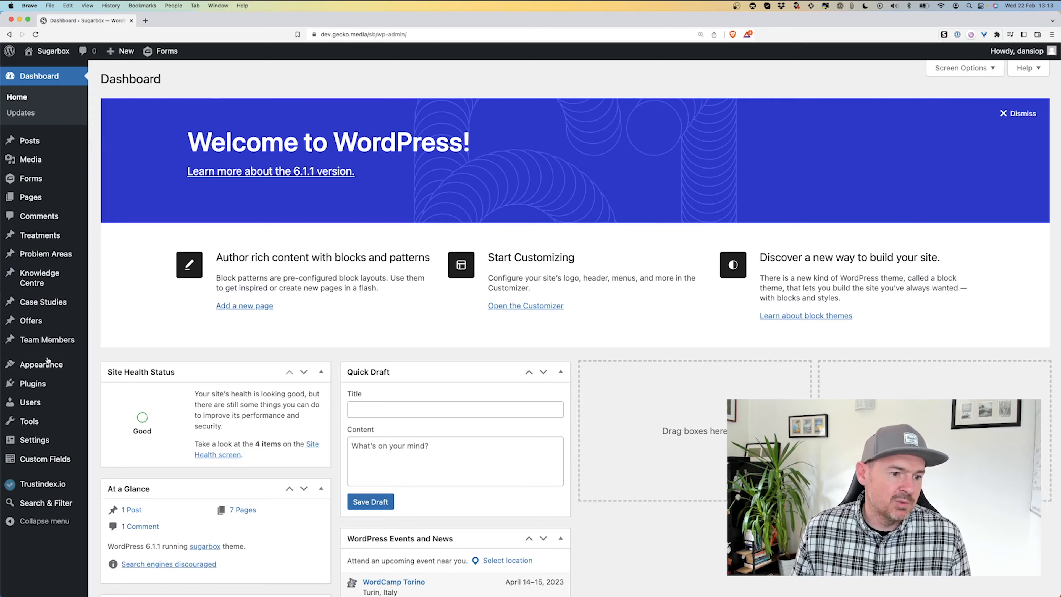
- Find 'duplicator' under Plugins > Add New, then install and activate Duplicator 1.5.2.1
left_click(33, 384)
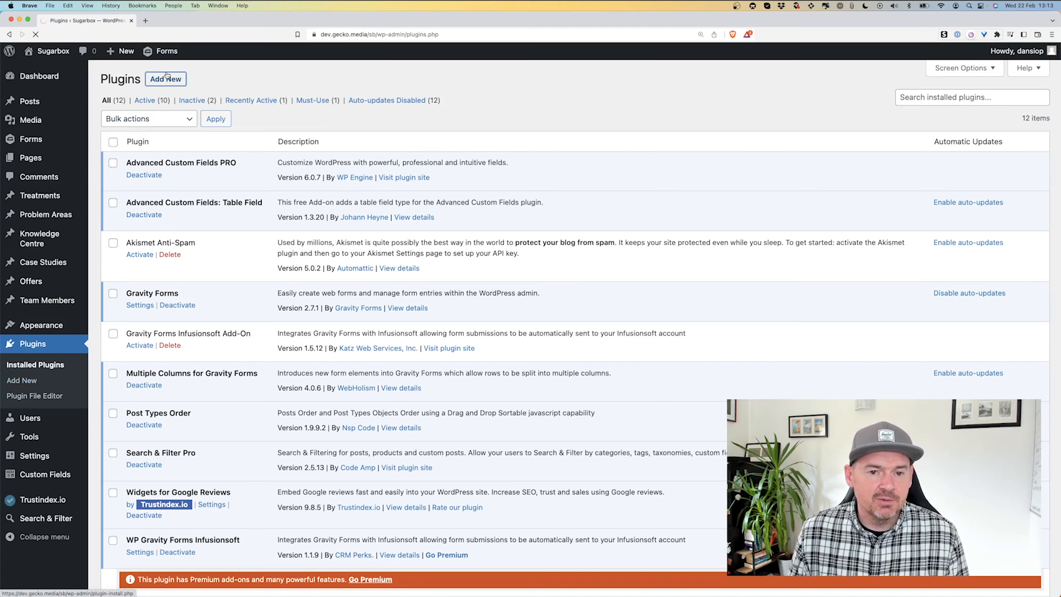
left_click(166, 78)
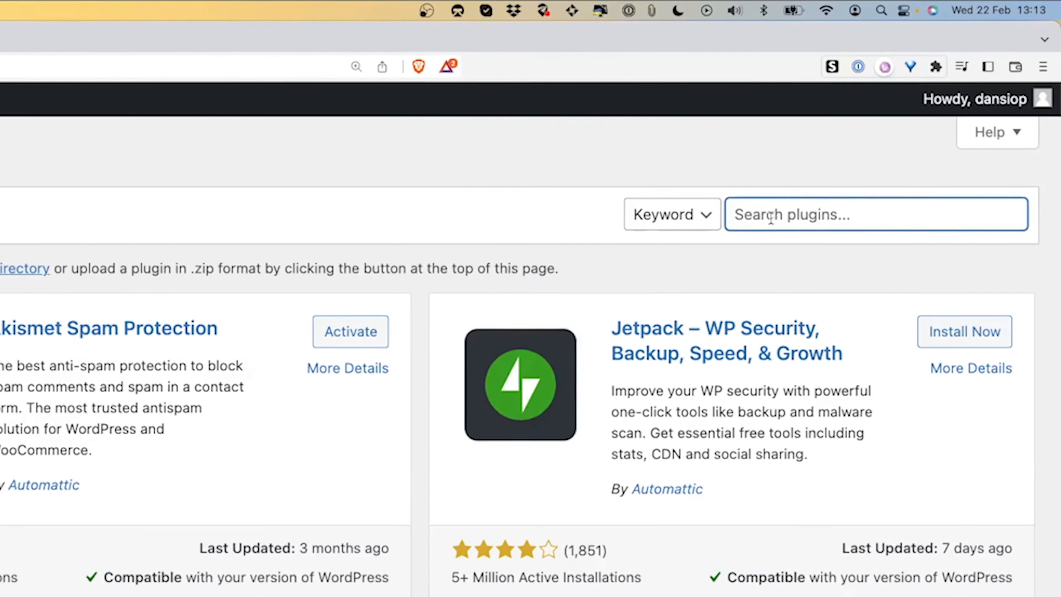
type("duplica")
type("tor")
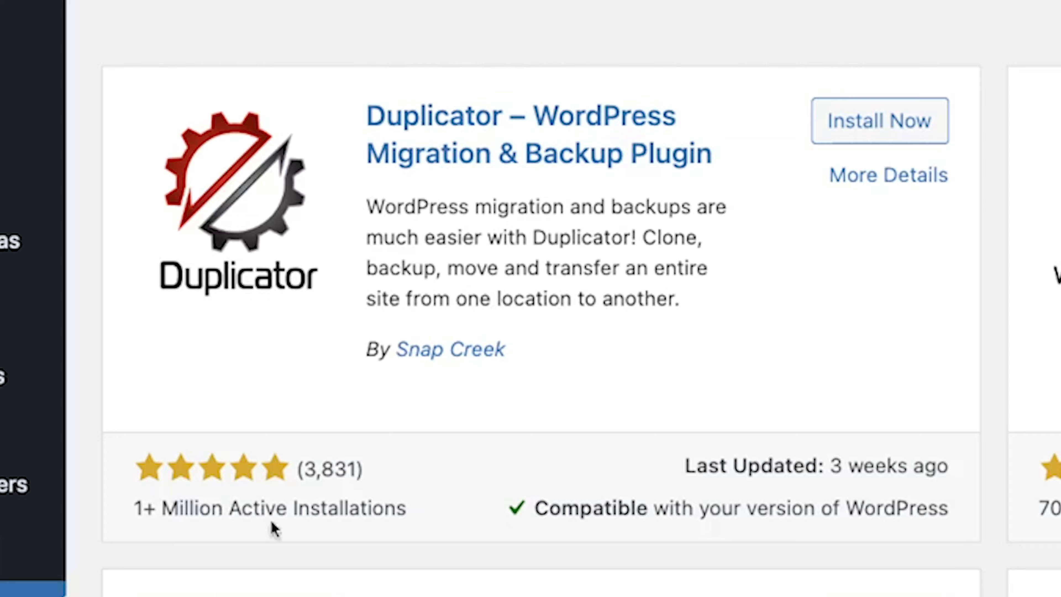
left_click(861, 124)
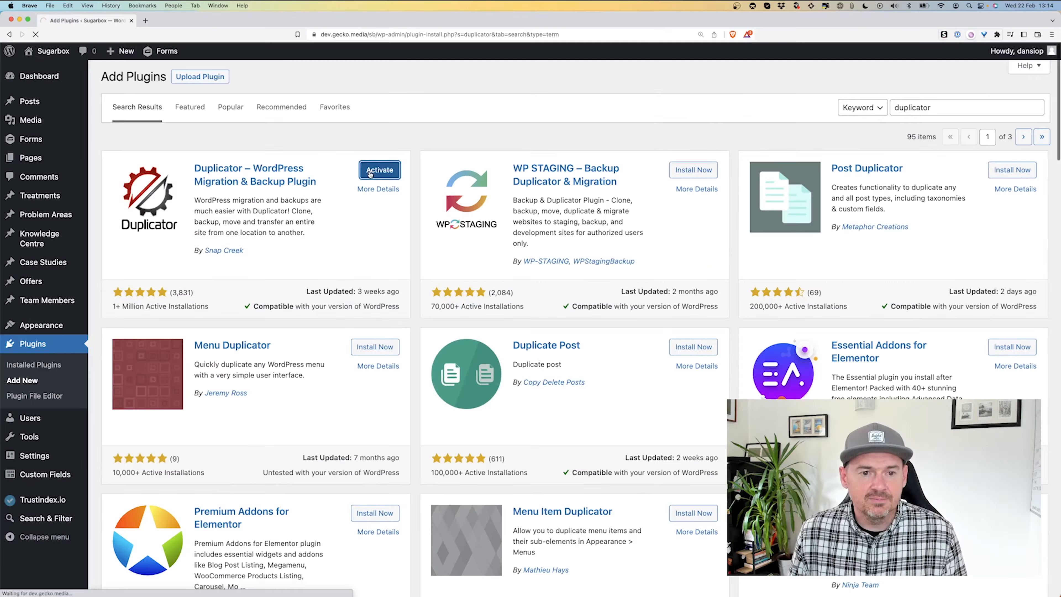
left_click(867, 127)
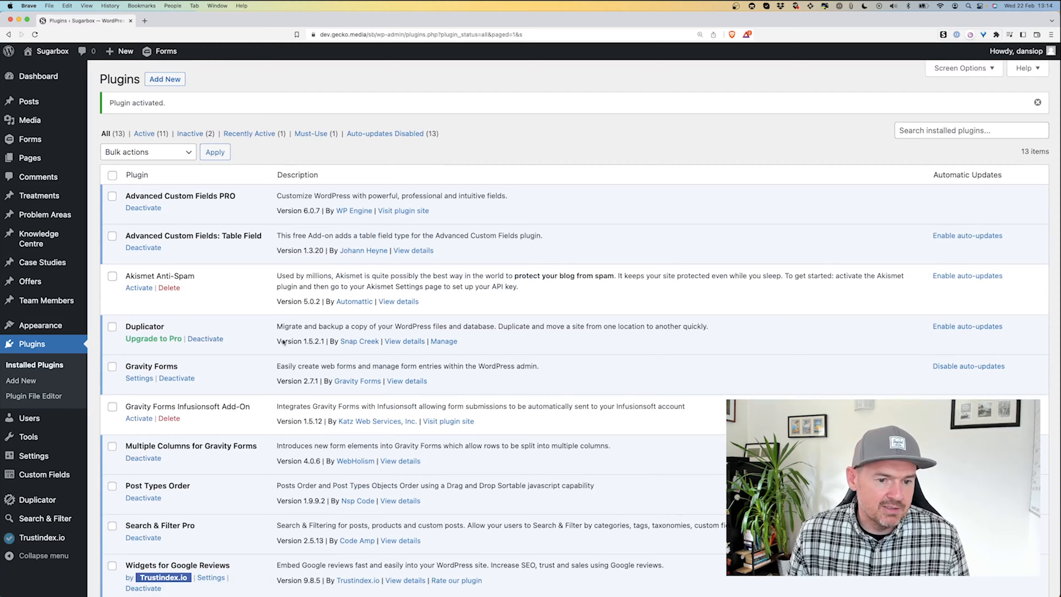
- Create a new Duplicator package named 20230222_sugarbox and review its Storage, Archive and Installer sections
left_click(448, 343)
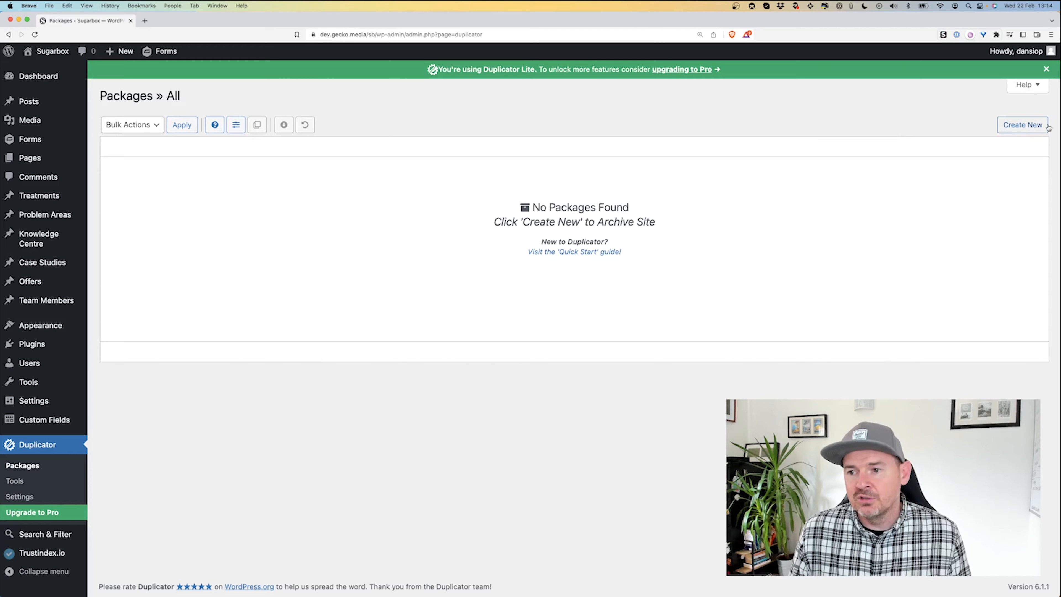
left_click(1032, 126)
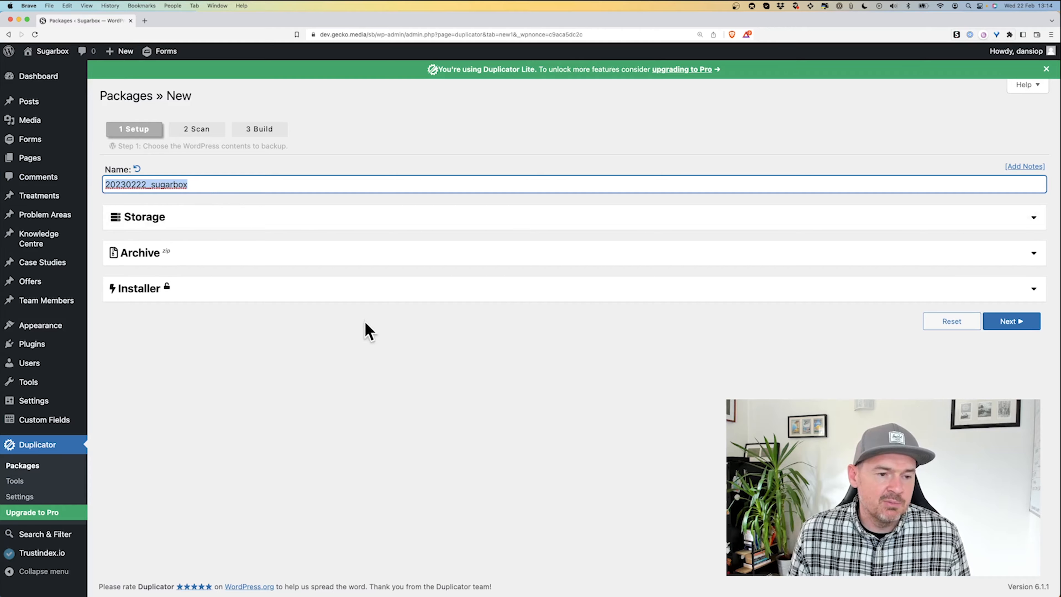
left_click(1032, 223)
left_click(1032, 223)
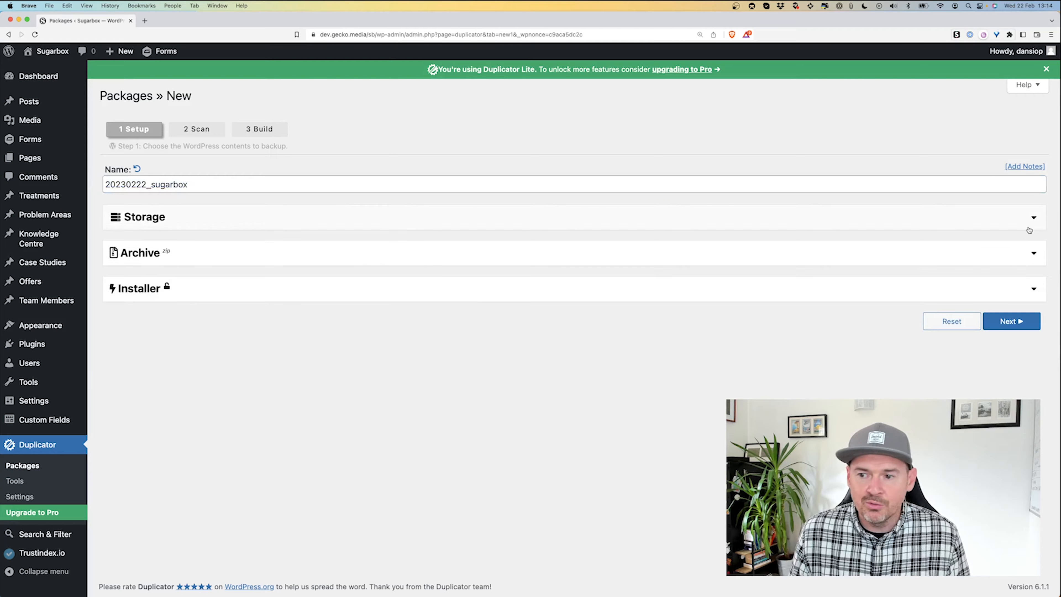
left_click(1027, 252)
left_click(1026, 253)
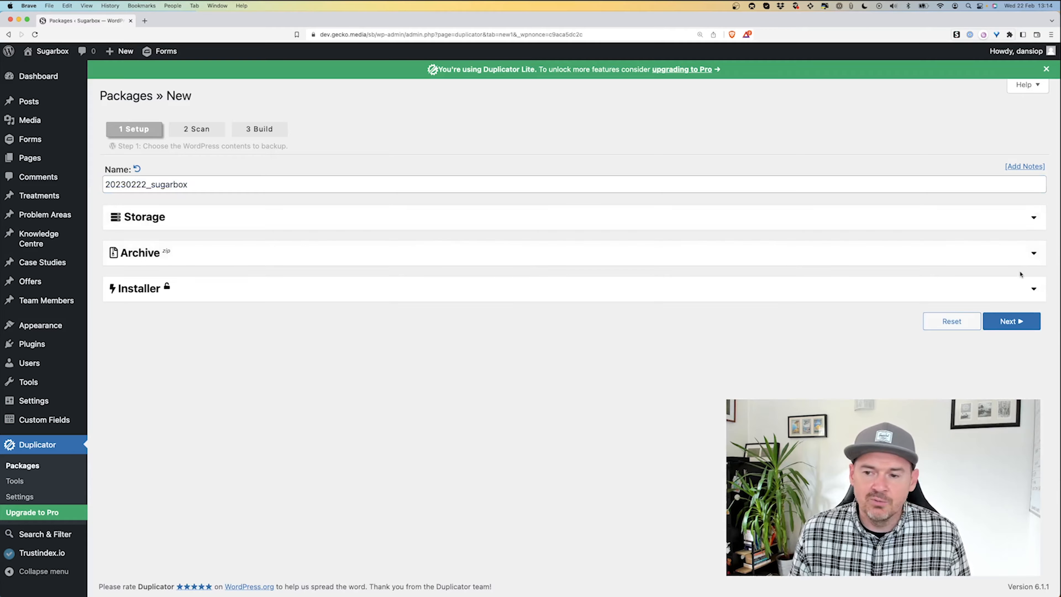
left_click(1023, 283)
left_click(1023, 283)
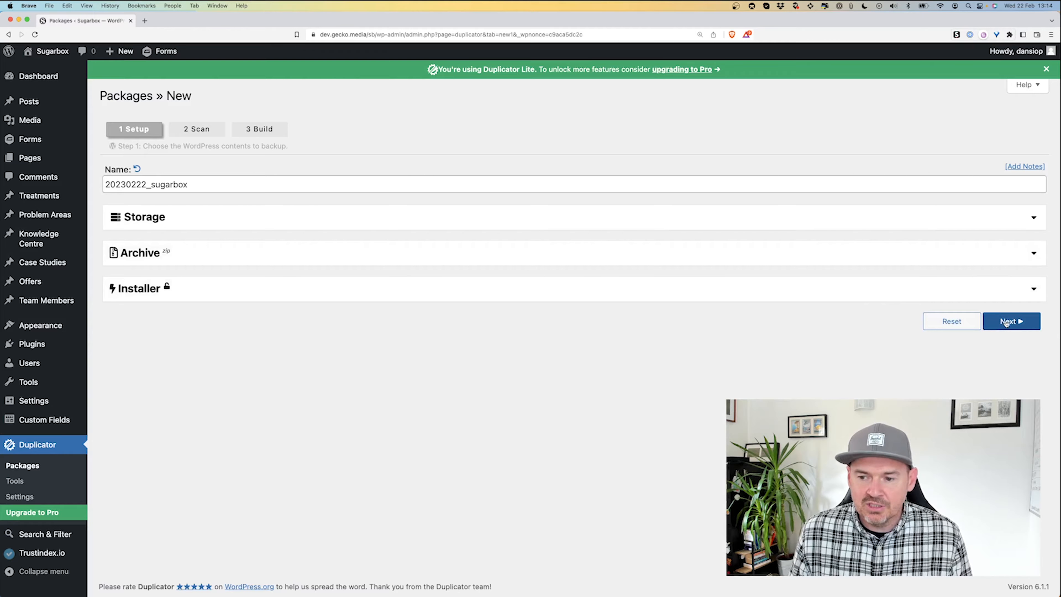
- Scan the site, inspect the large files flagged under Size Checks, and confirm continuing the build
left_click(1007, 323)
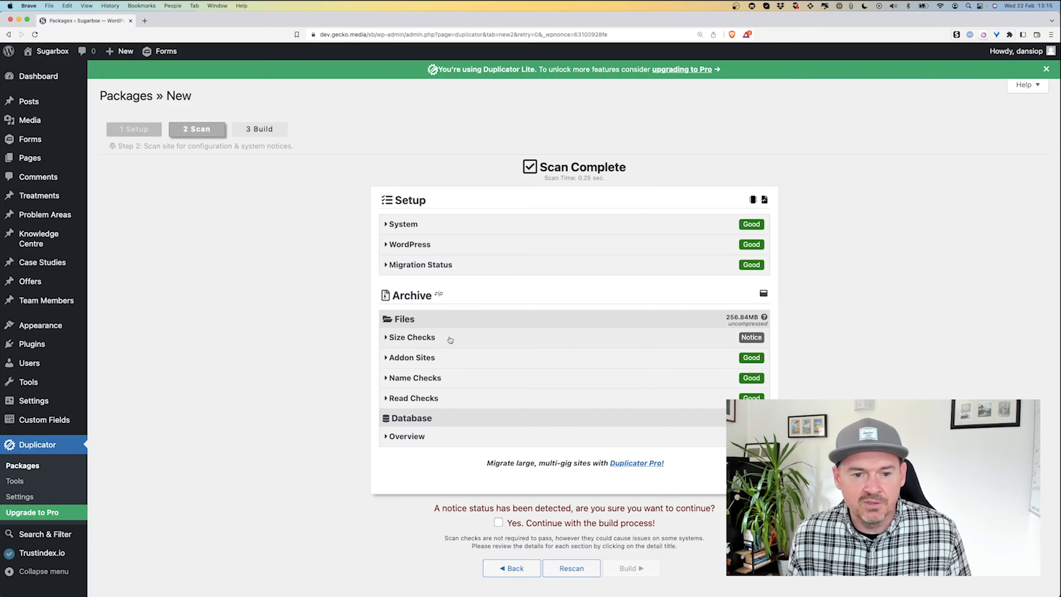
left_click(384, 338)
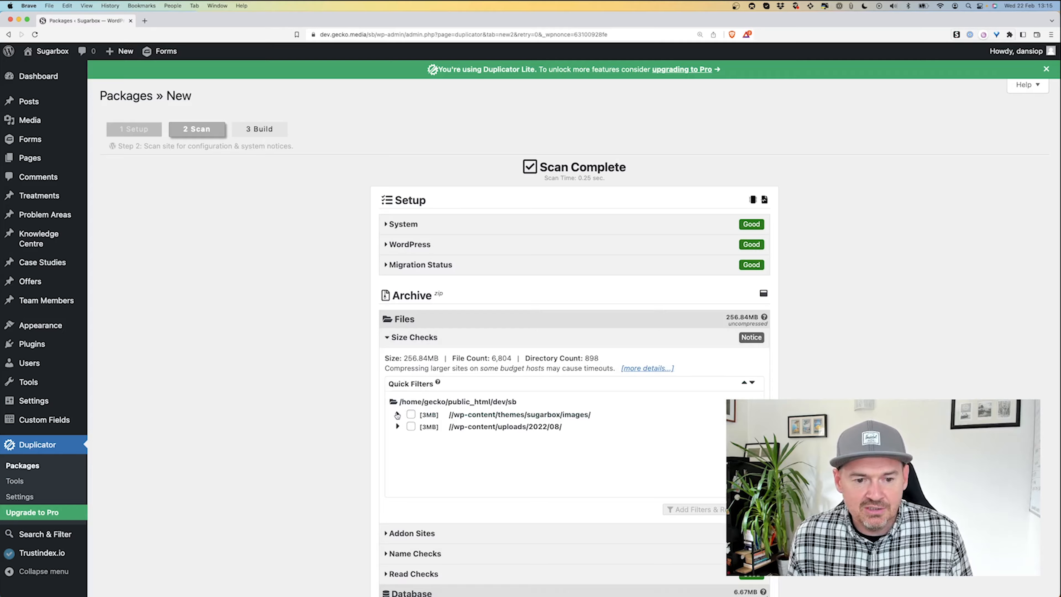
left_click(397, 414)
left_click(398, 438)
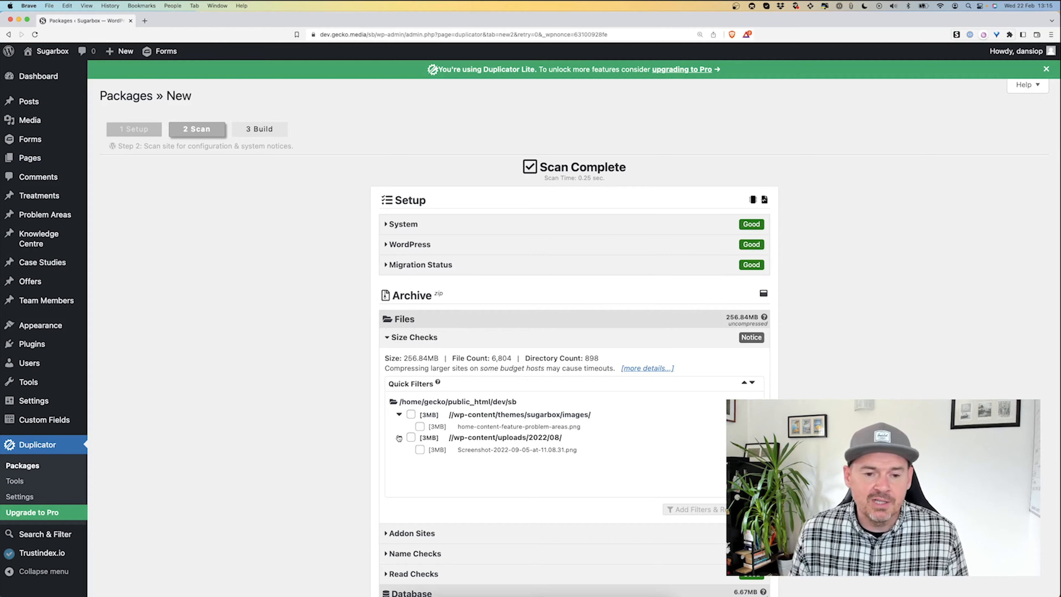
left_click(398, 437)
left_click(398, 414)
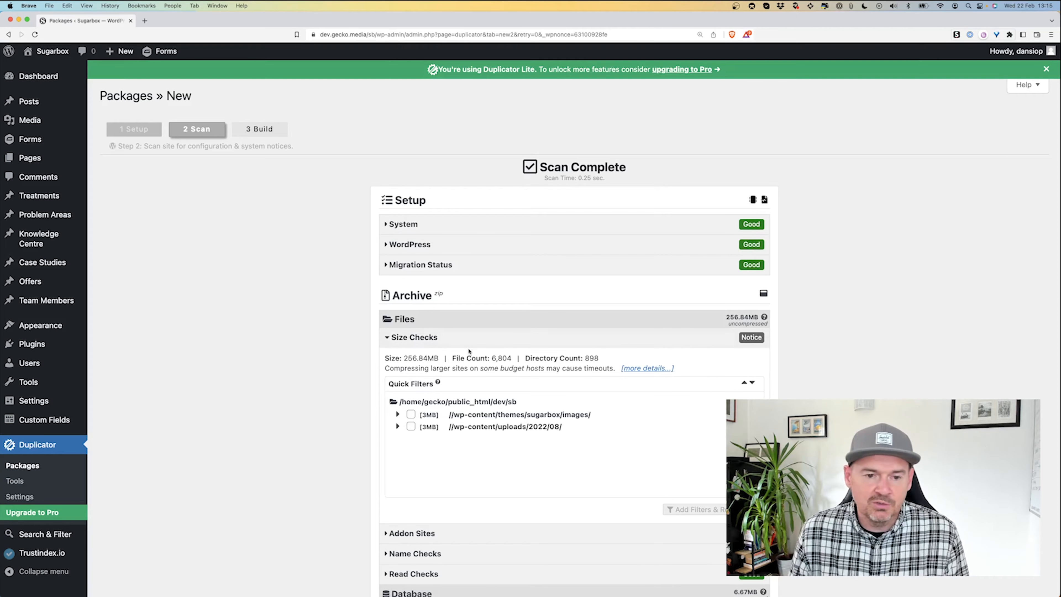
left_click(385, 338)
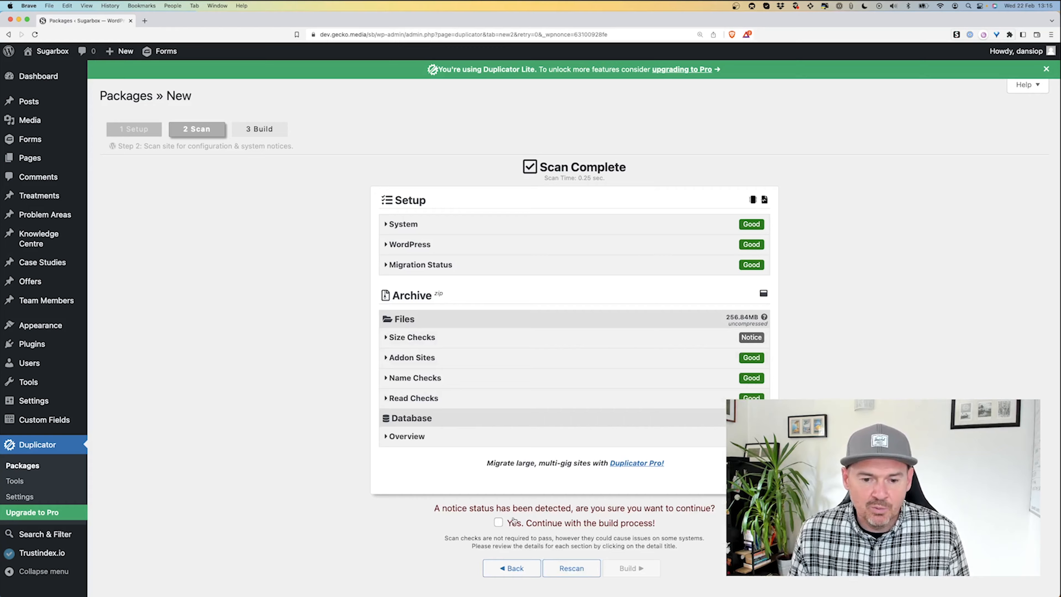
left_click(499, 523)
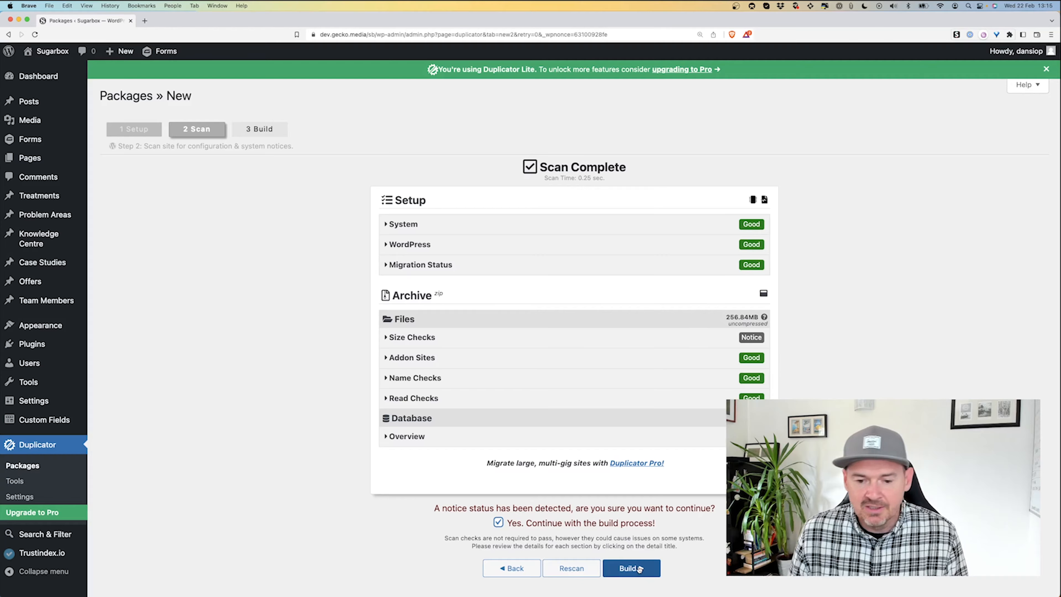
- Build the package, then save installer.php and the 170.93MB archive zip to the Desktop
left_click(639, 568)
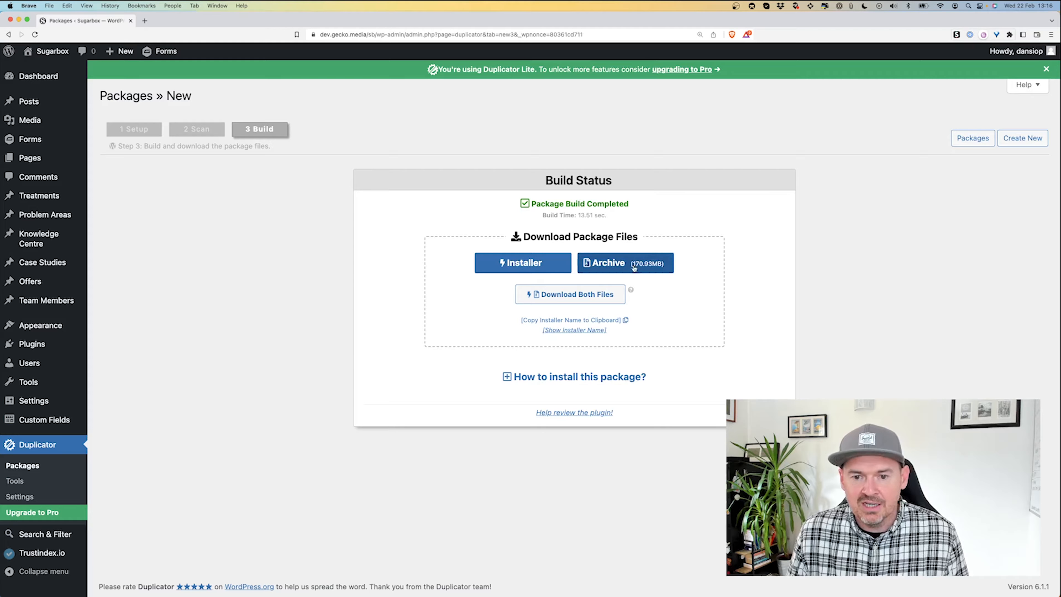
left_click(523, 267)
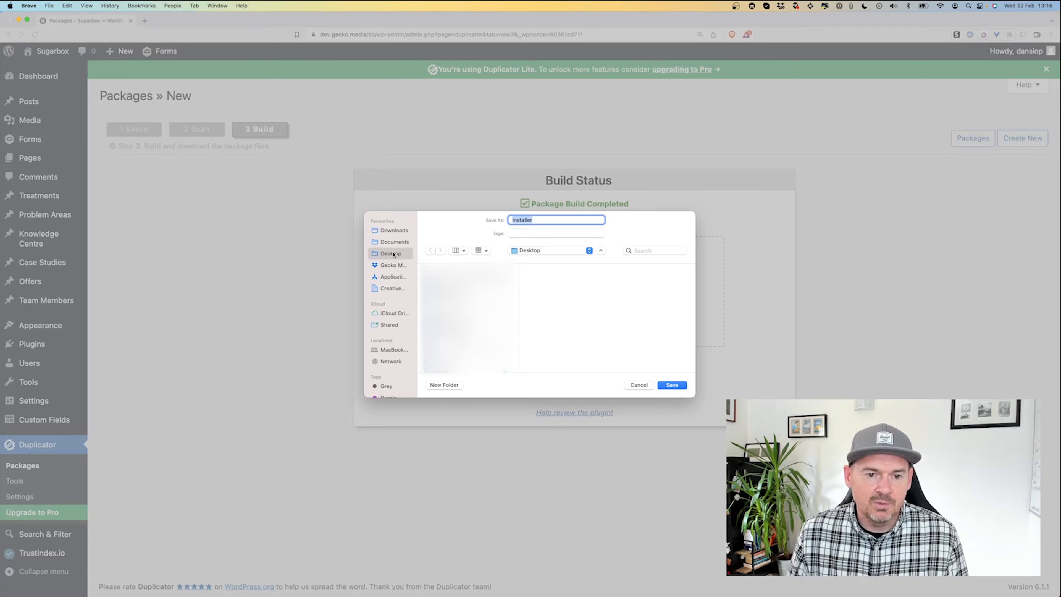
left_click(672, 384)
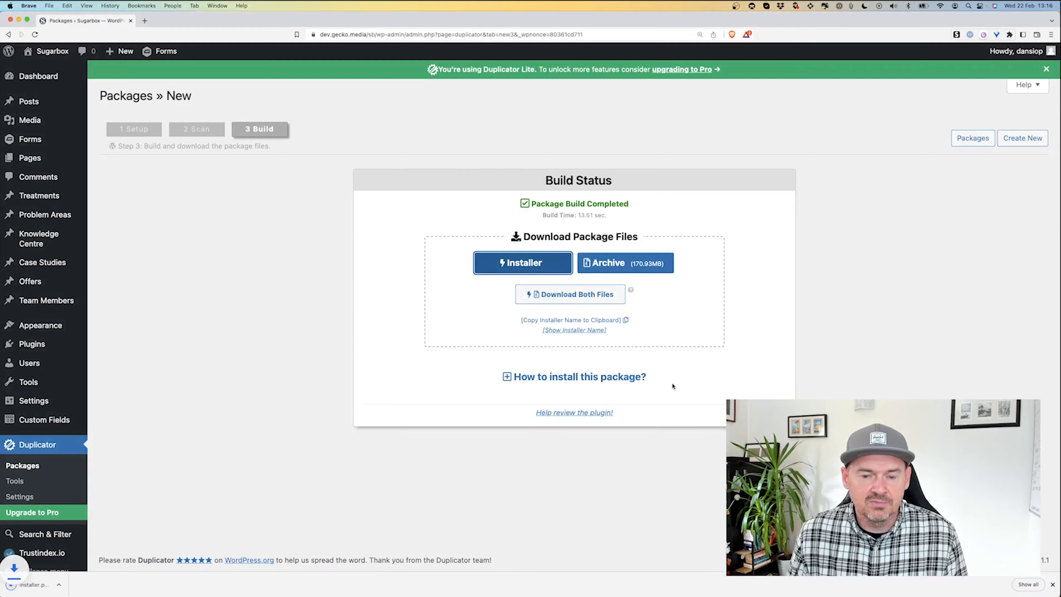
left_click(620, 264)
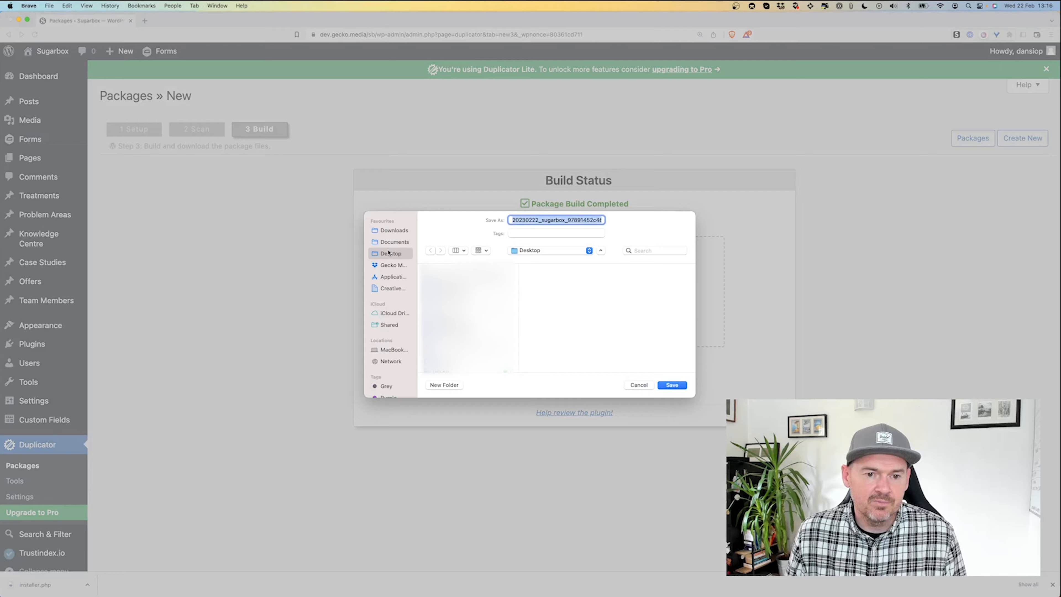
left_click(677, 386)
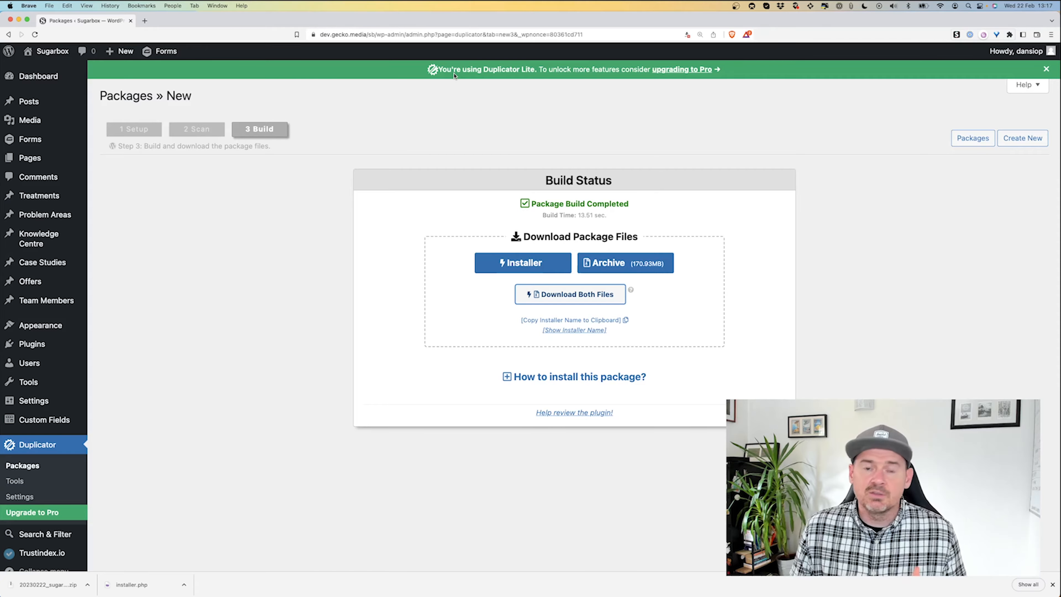
- In Finder, confirm the package zip and installer.php are in the sbx folder
key("super+Tab")
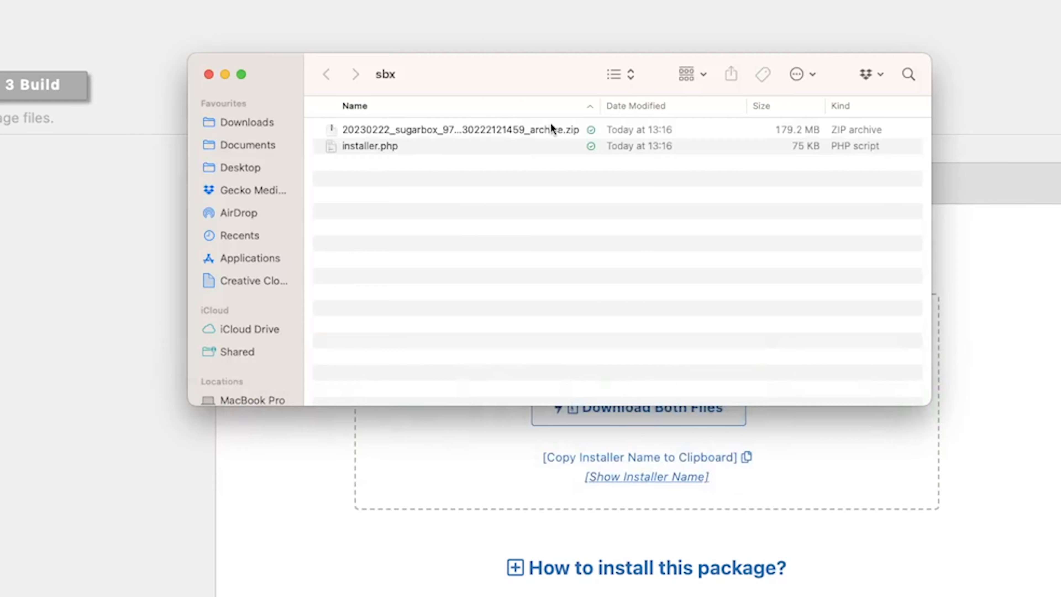
left_click_drag(603, 105, 643, 106)
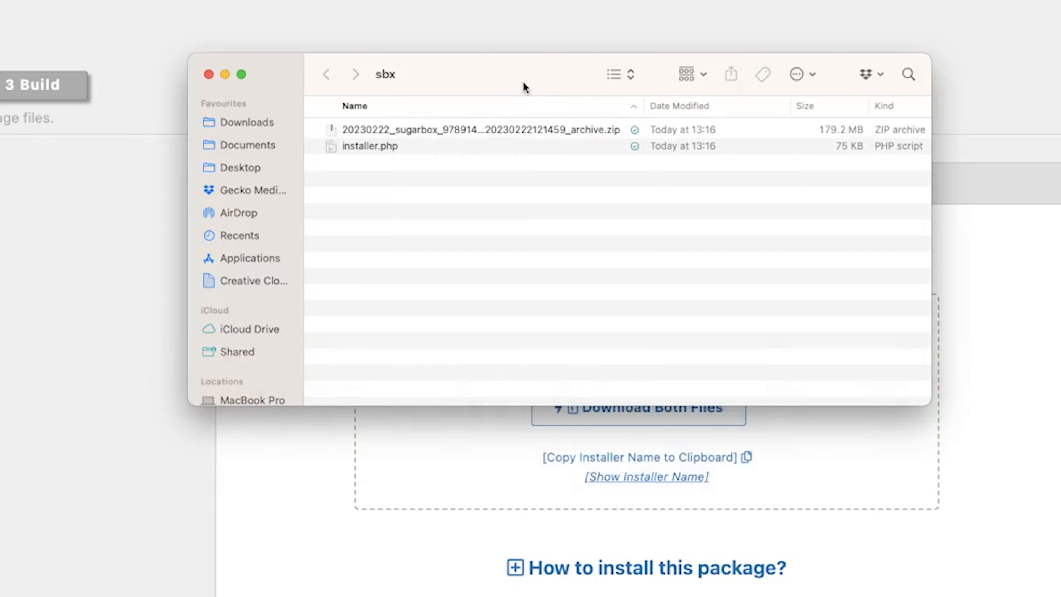
left_click_drag(523, 81, 514, 114)
left_click(364, 182)
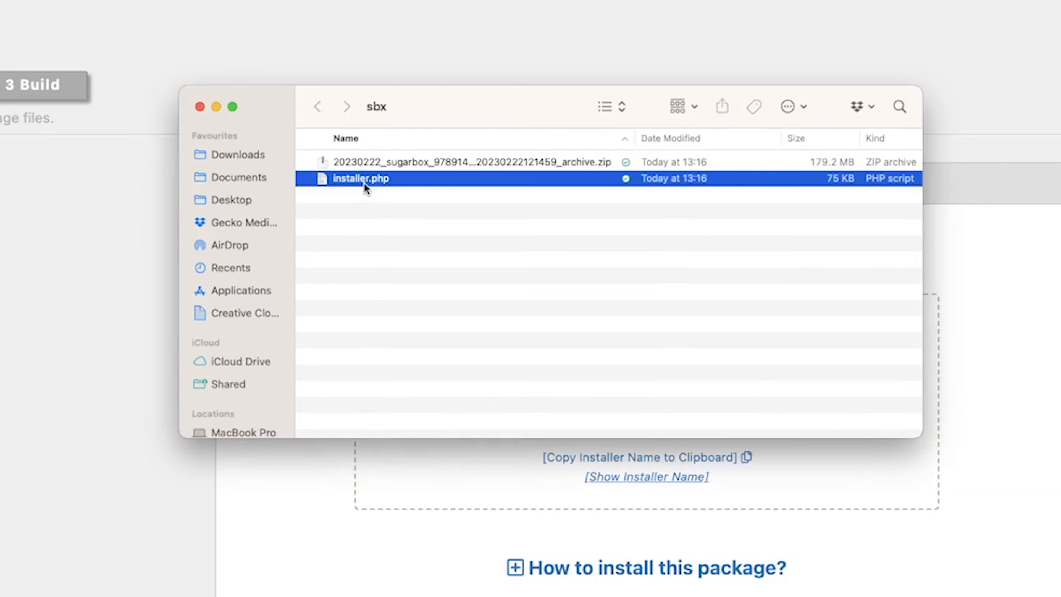
left_click(371, 163)
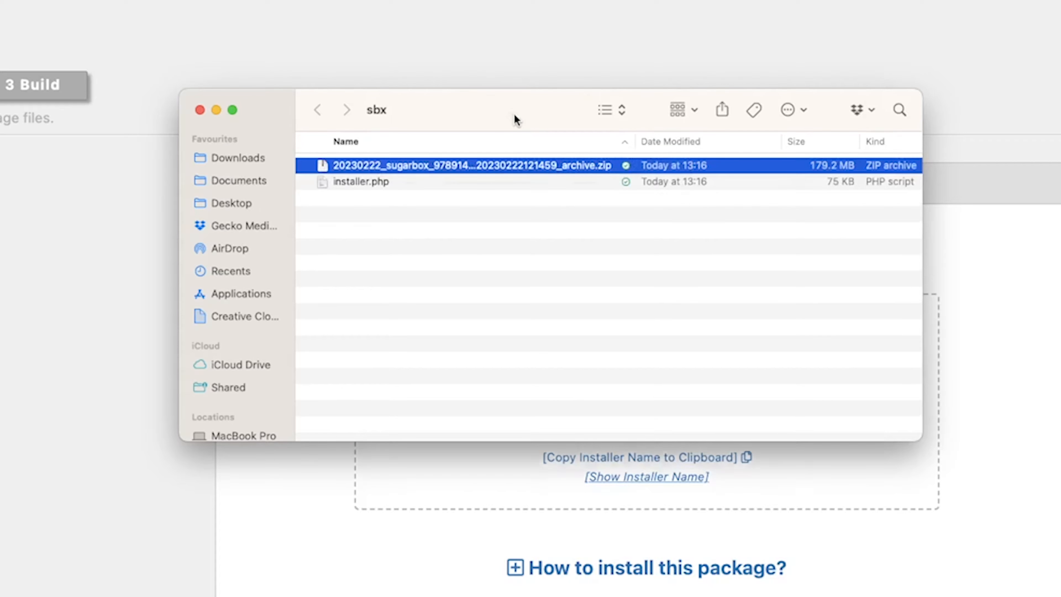
left_click_drag(514, 114, 517, 129)
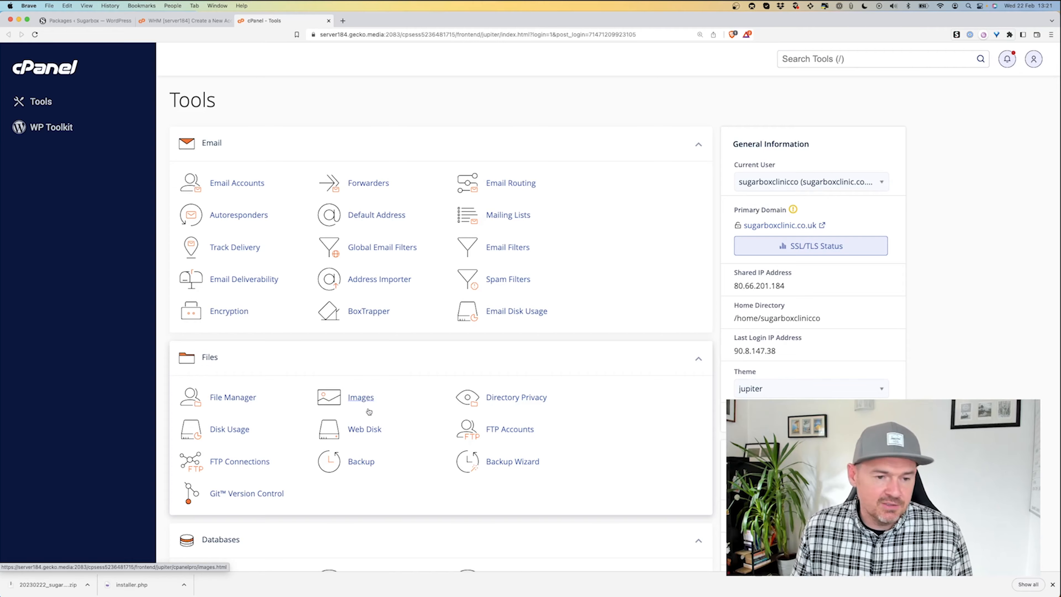
- Create the MySQL database sugarboxclinicco_sb by entering 'sb' as the new database name
scroll(359, 408, "down", 7)
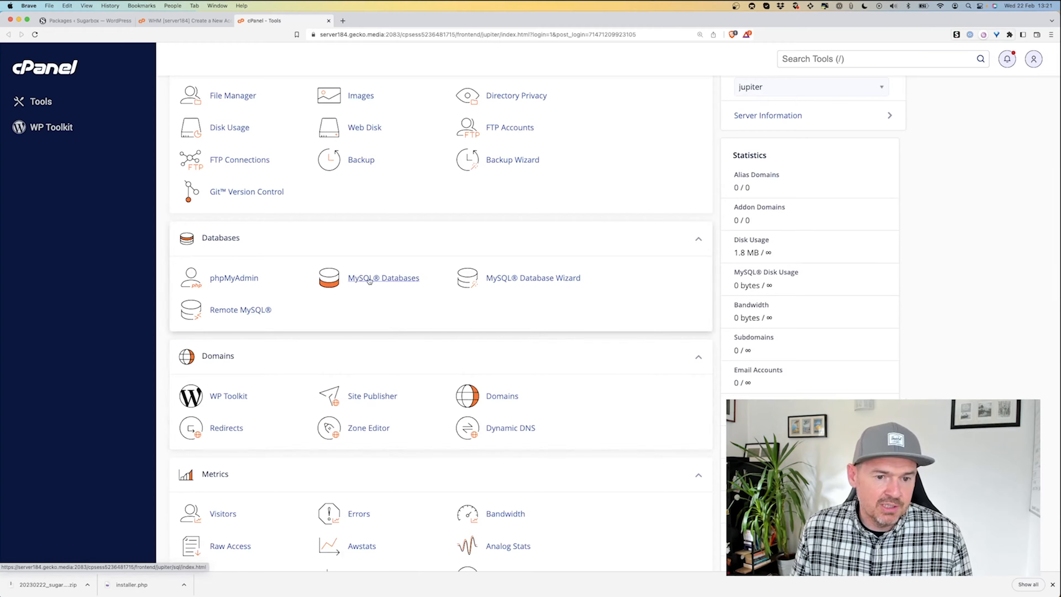
left_click(380, 279)
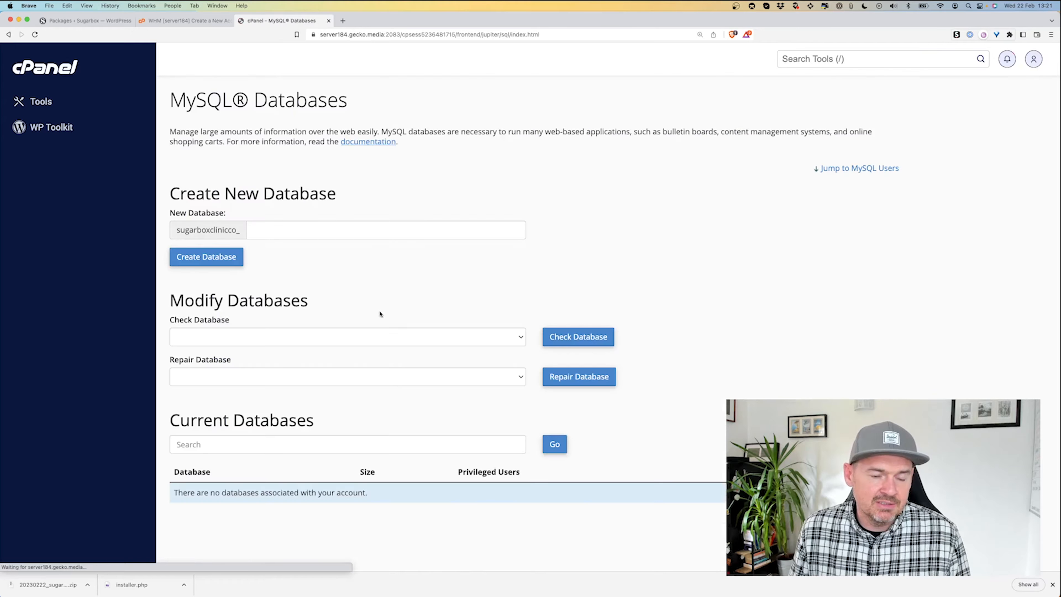
left_click(278, 231)
type("sb")
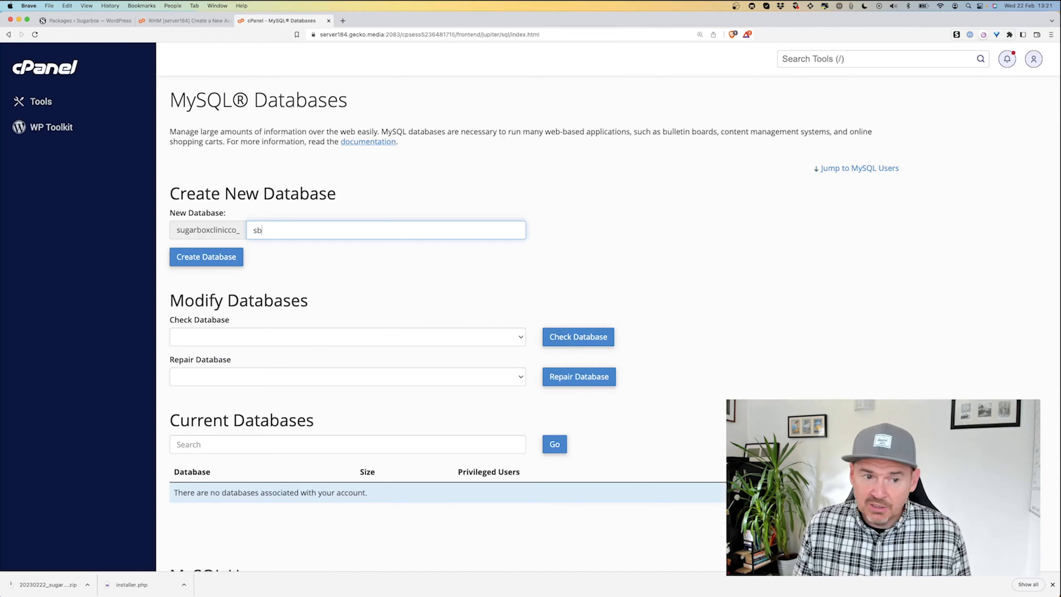
left_click(224, 257)
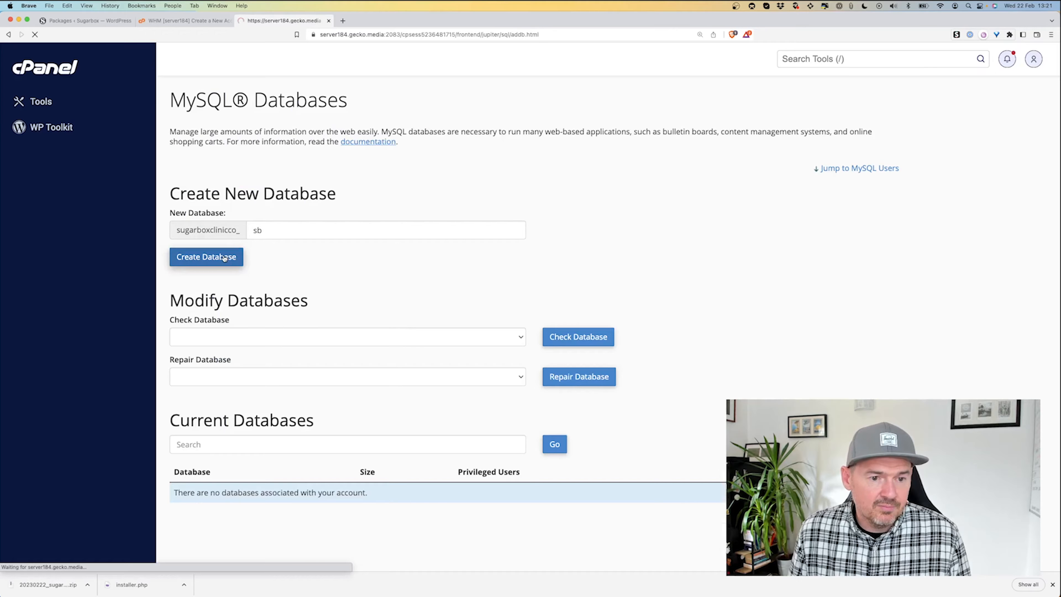
left_click(550, 176)
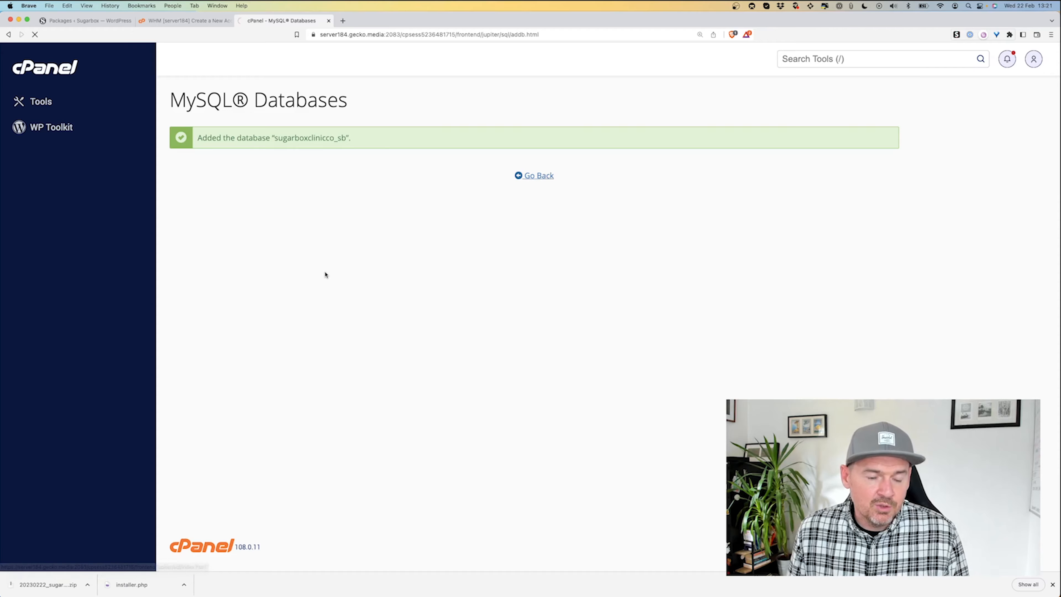
scroll(325, 275, "down", 3)
scroll(228, 279, "down", 1)
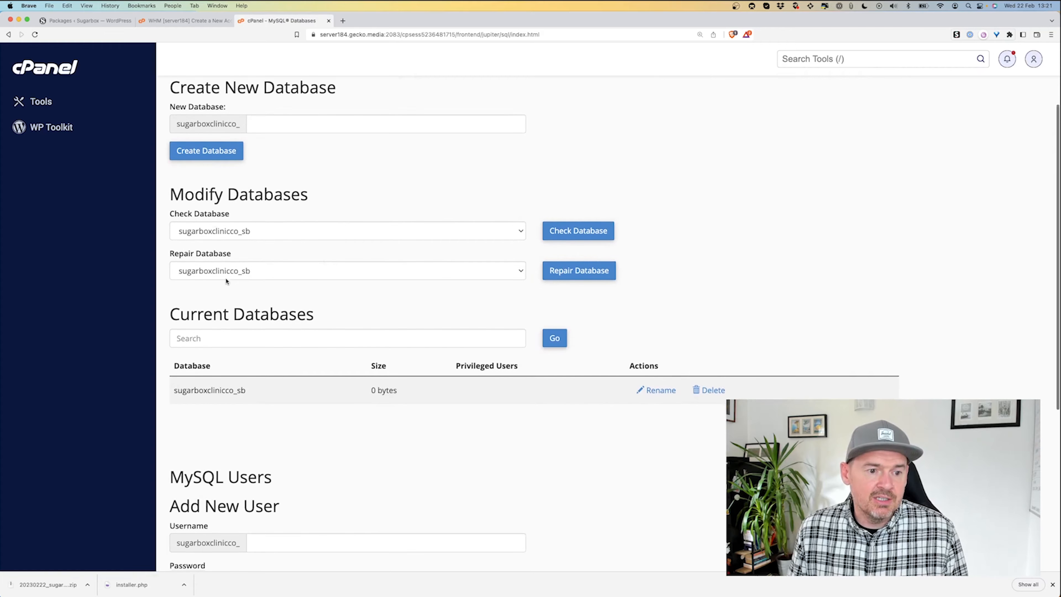
scroll(228, 277, "up", 3)
- Create MySQL user sugarboxclinicco_dd with a generated strong password, copied for later use
left_click(267, 267)
type("d")
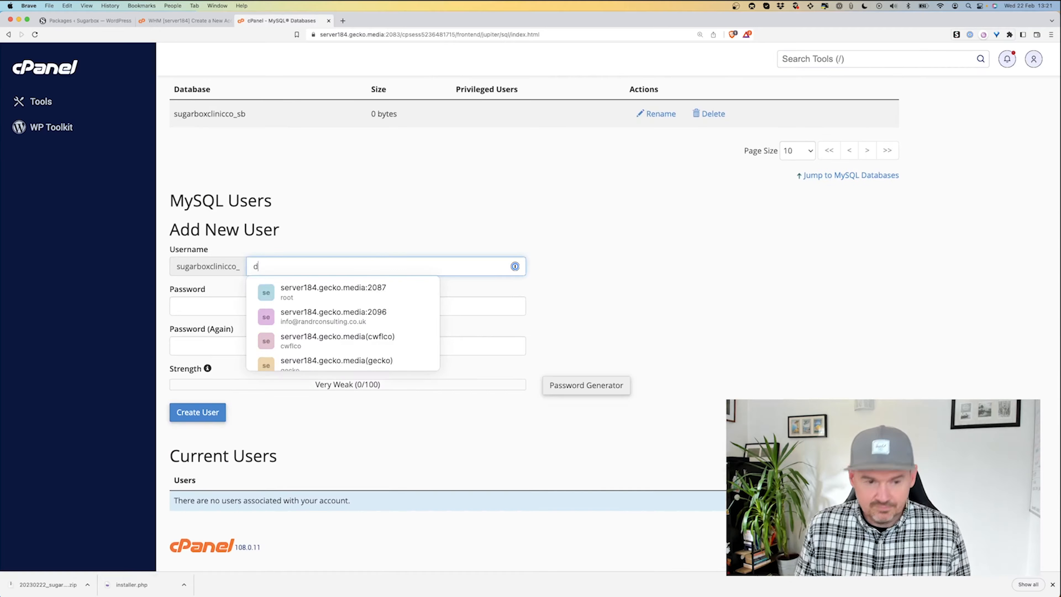
type("d")
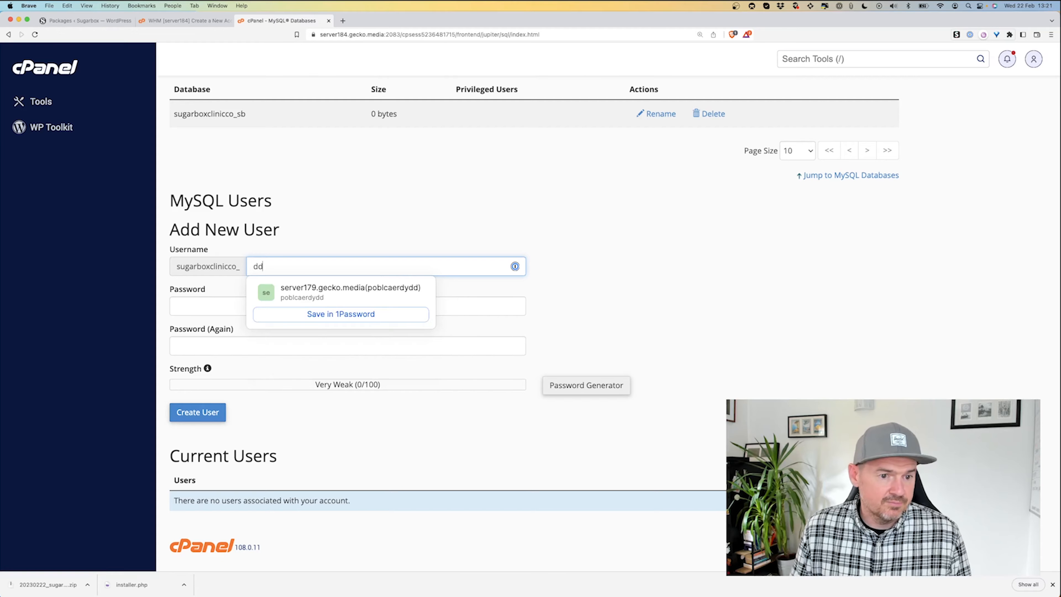
key("Tab")
left_click(581, 385)
left_click_drag(492, 271, 423, 274)
key("super+c")
left_click(439, 331)
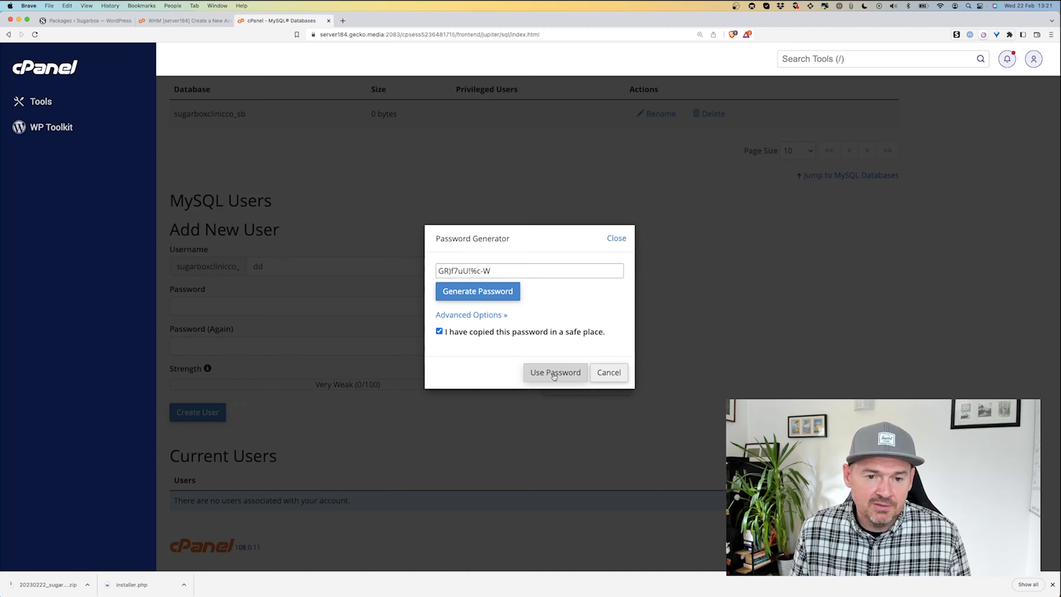
left_click(555, 375)
left_click(199, 412)
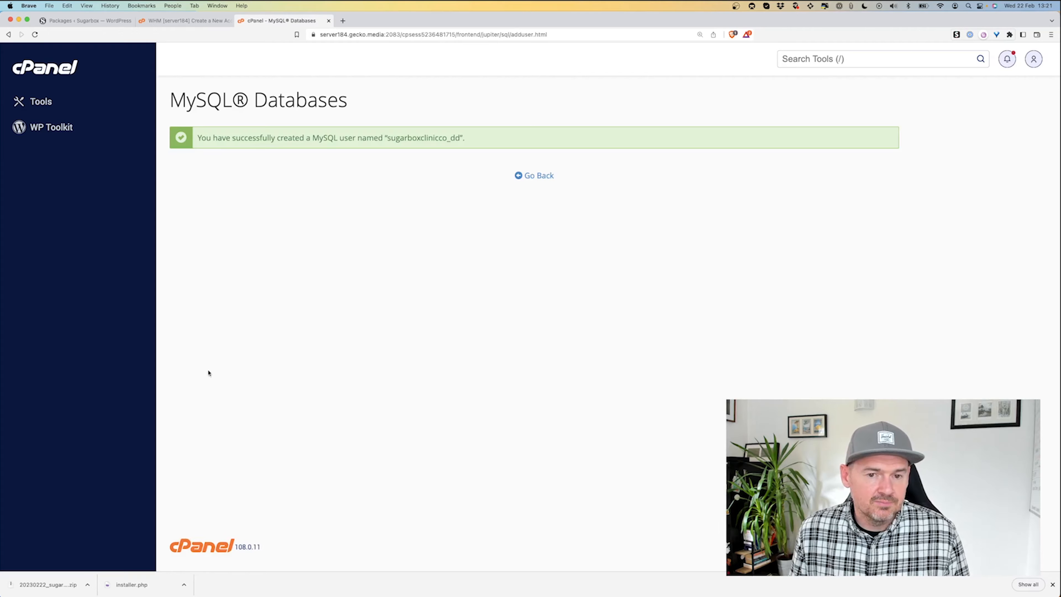
left_click(549, 175)
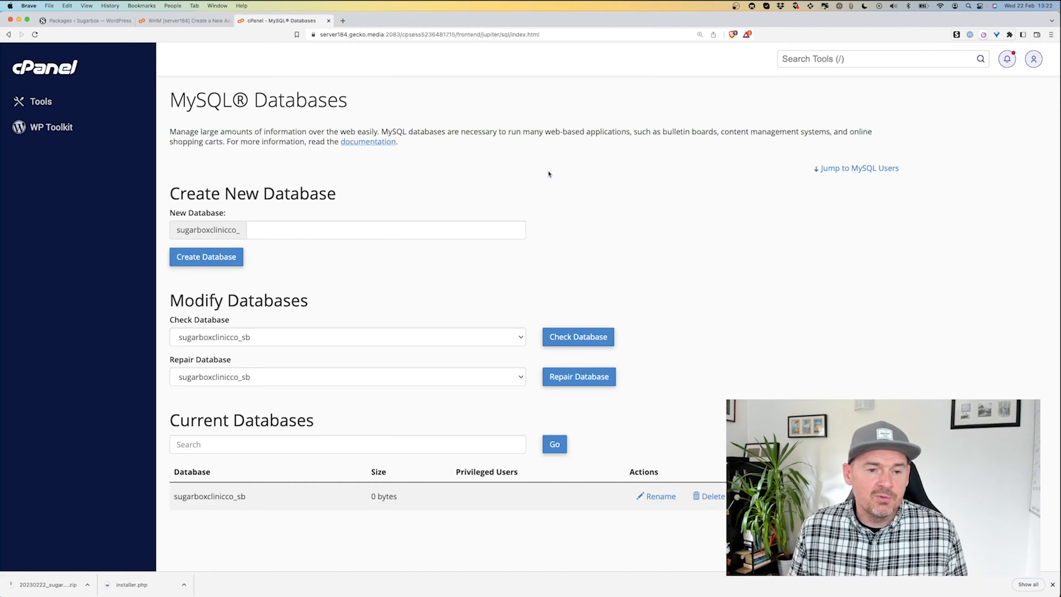
- Add user sugarboxclinicco_dd to the sugarboxclinicco_sb database
scroll(506, 258, "down", 7)
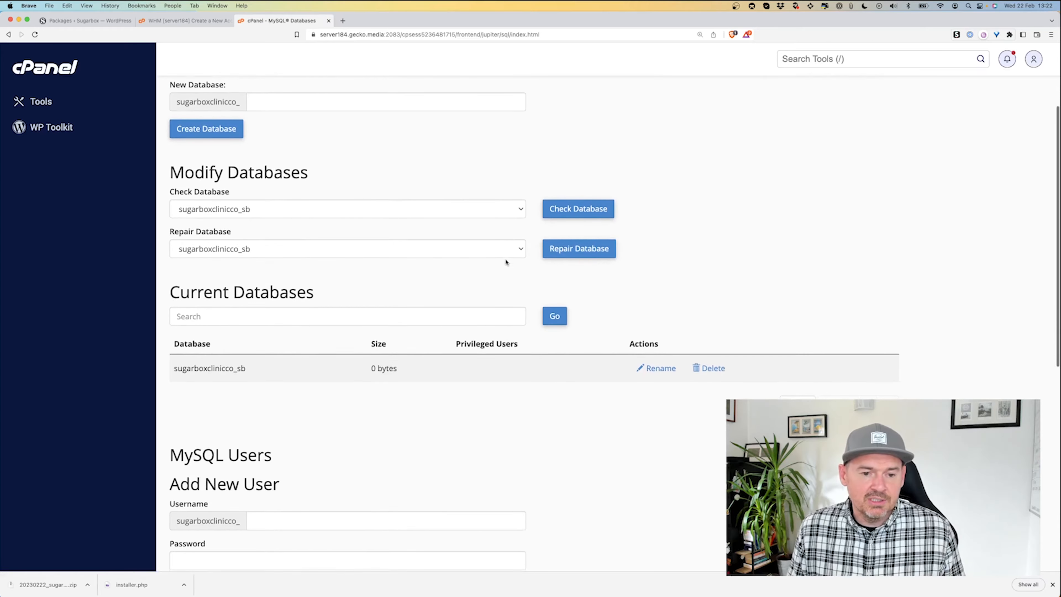
scroll(505, 261, "down", 6)
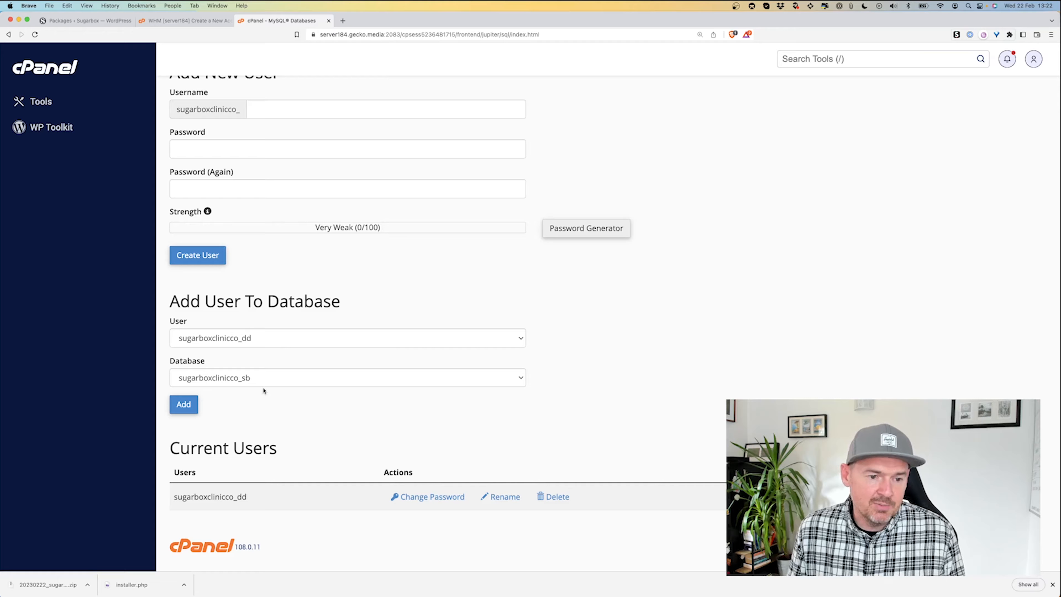
left_click(185, 405)
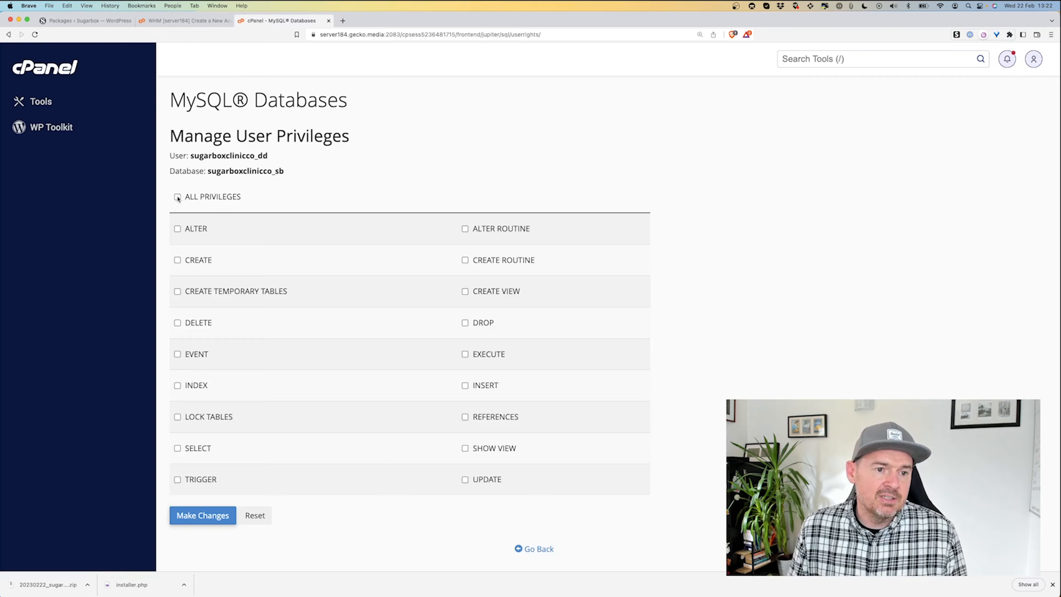
- Grant sugarboxclinicco_dd ALL PRIVILEGES on sugarboxclinicco_sb and return to cPanel's tools overview
left_click(177, 197)
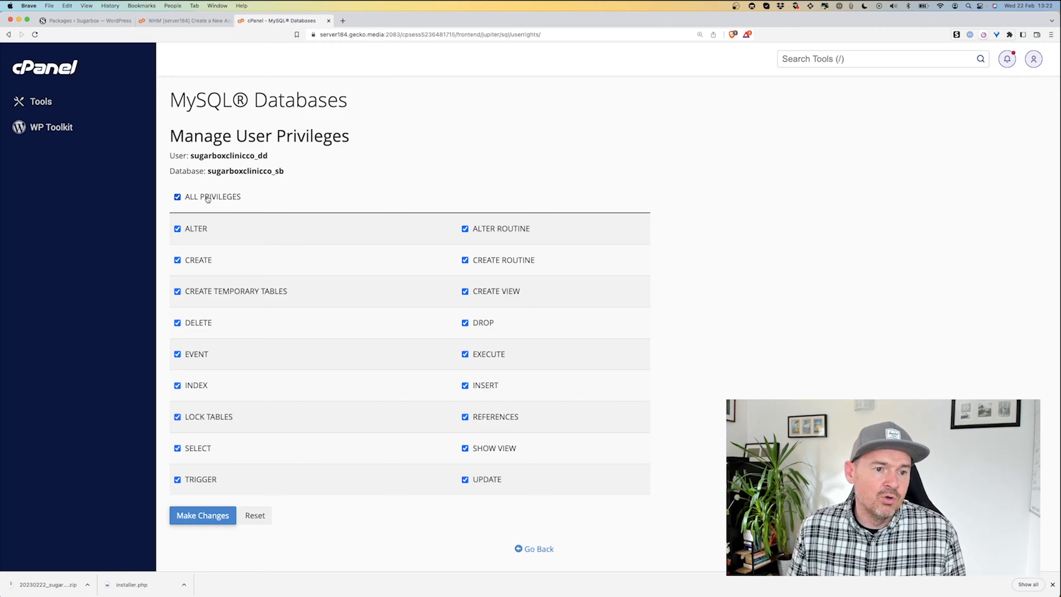
left_click(202, 516)
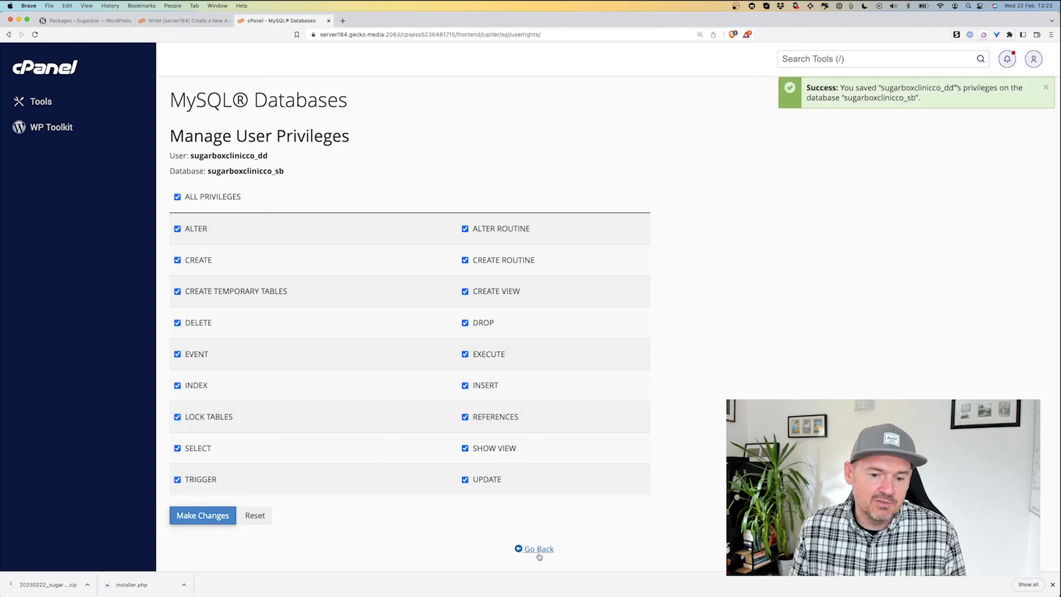
left_click(540, 552)
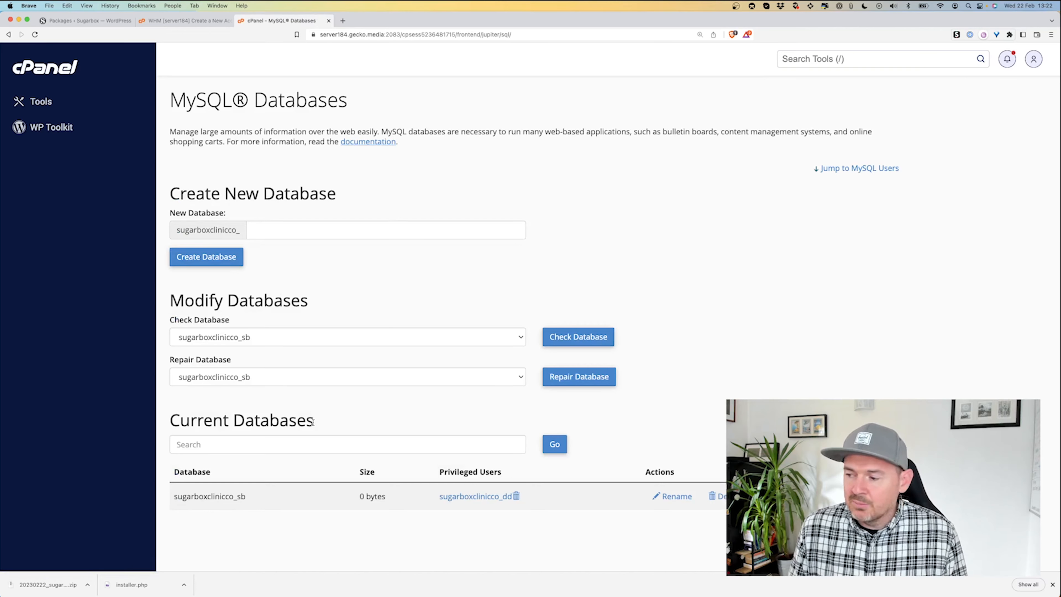
scroll(312, 423, "down", 2)
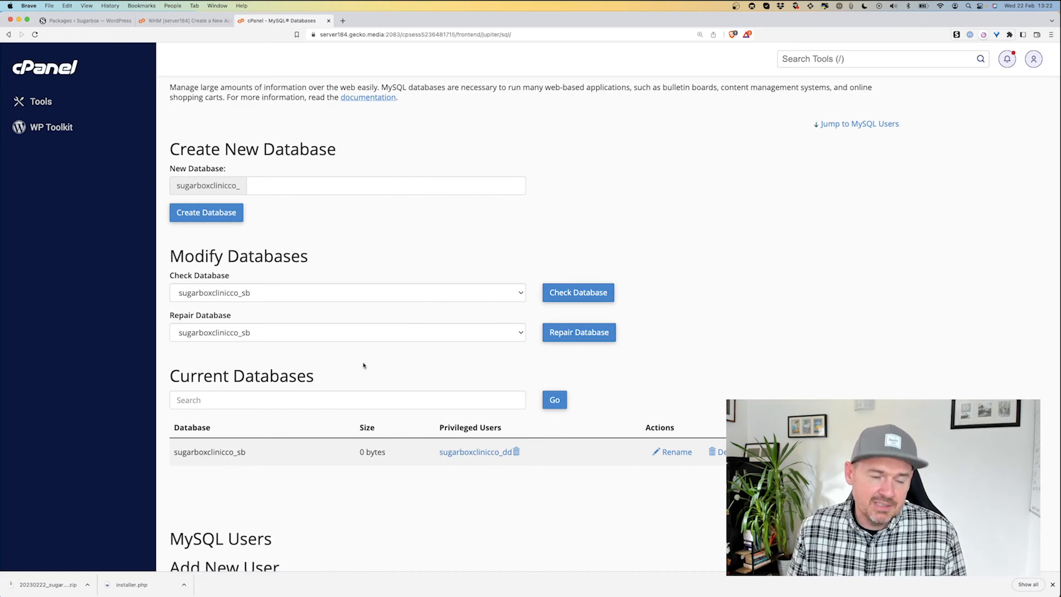
left_click(48, 102)
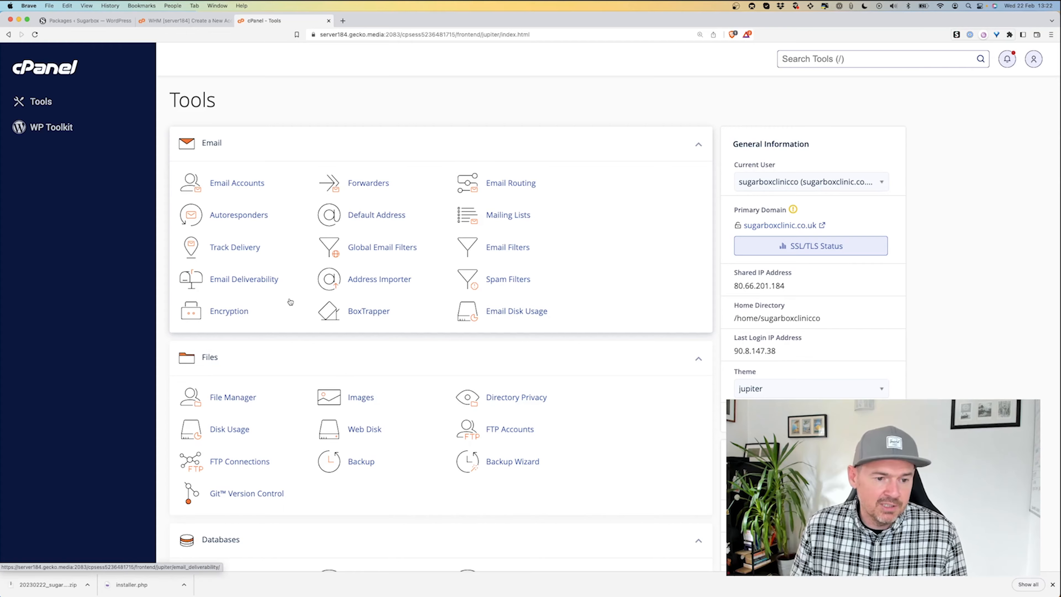
scroll(280, 318, "down", 3)
- Upload installer.php and the sugarbox archive zip into public_html using File Manager
left_click(234, 345)
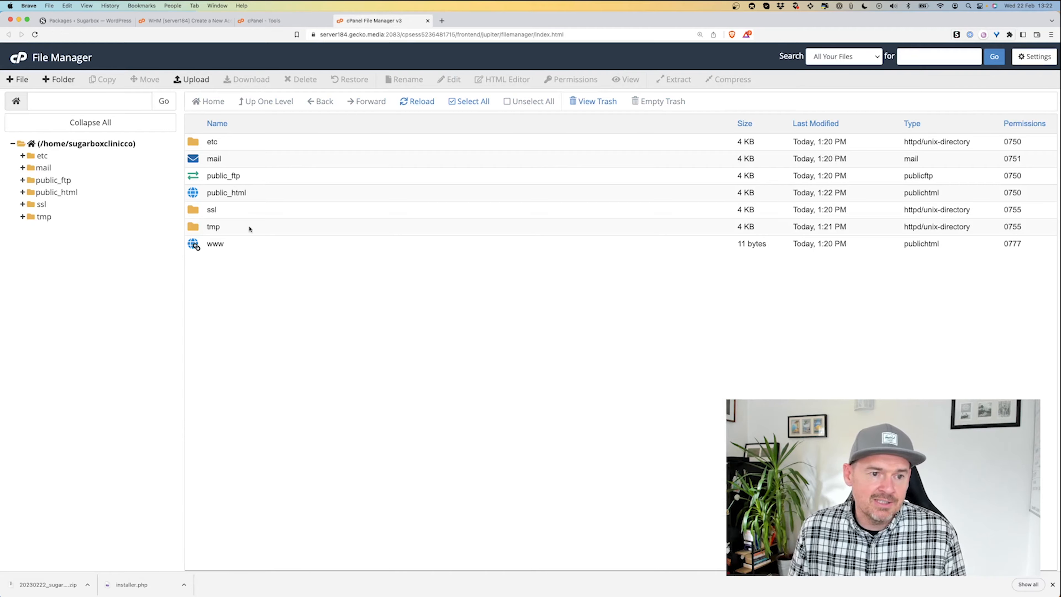
double_click(199, 194)
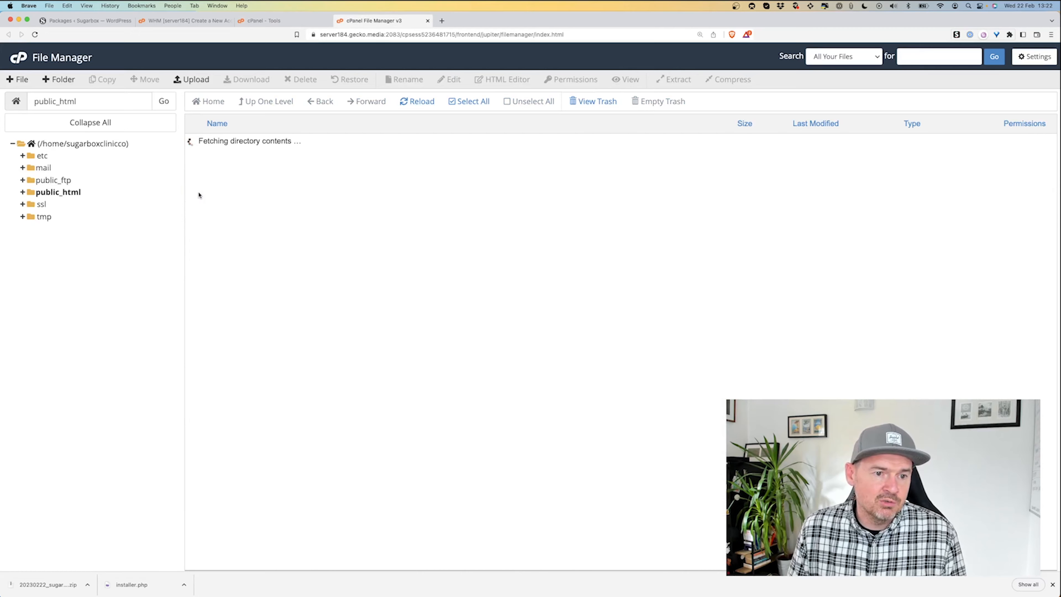
left_click(192, 80)
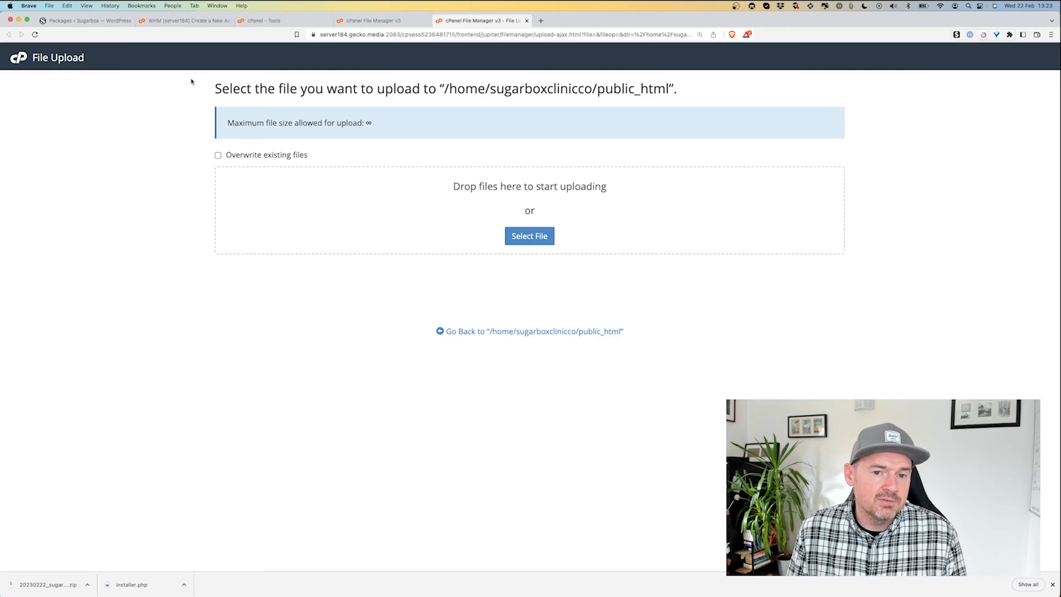
left_click(519, 236)
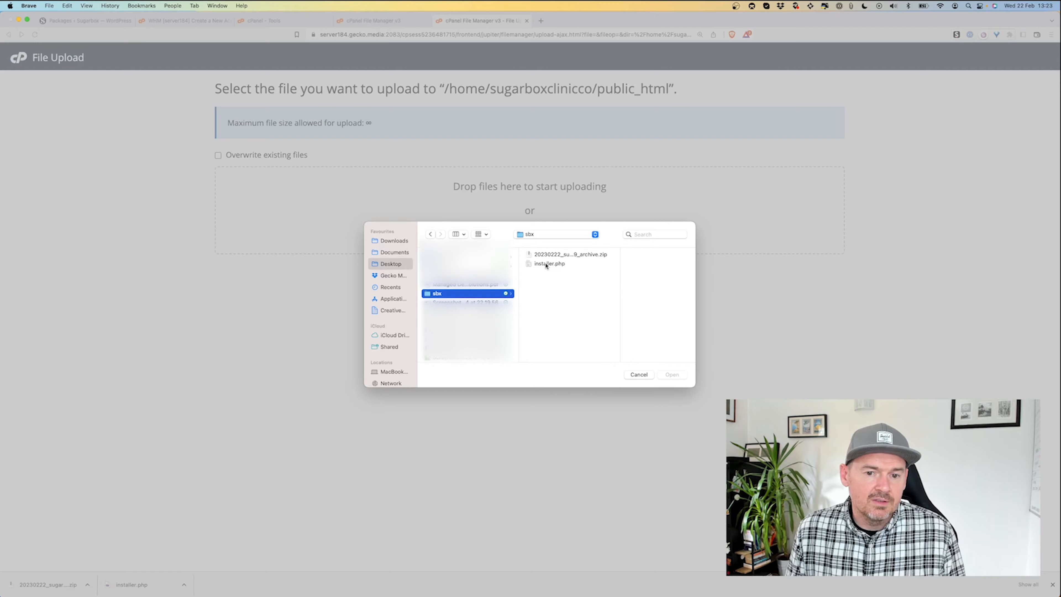
left_click(546, 263)
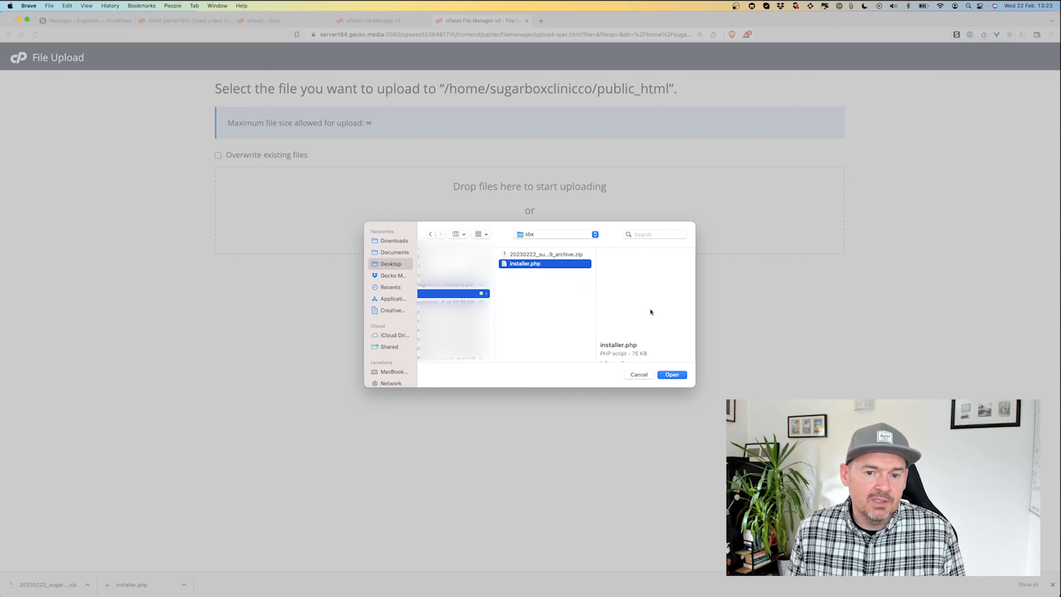
left_click(672, 374)
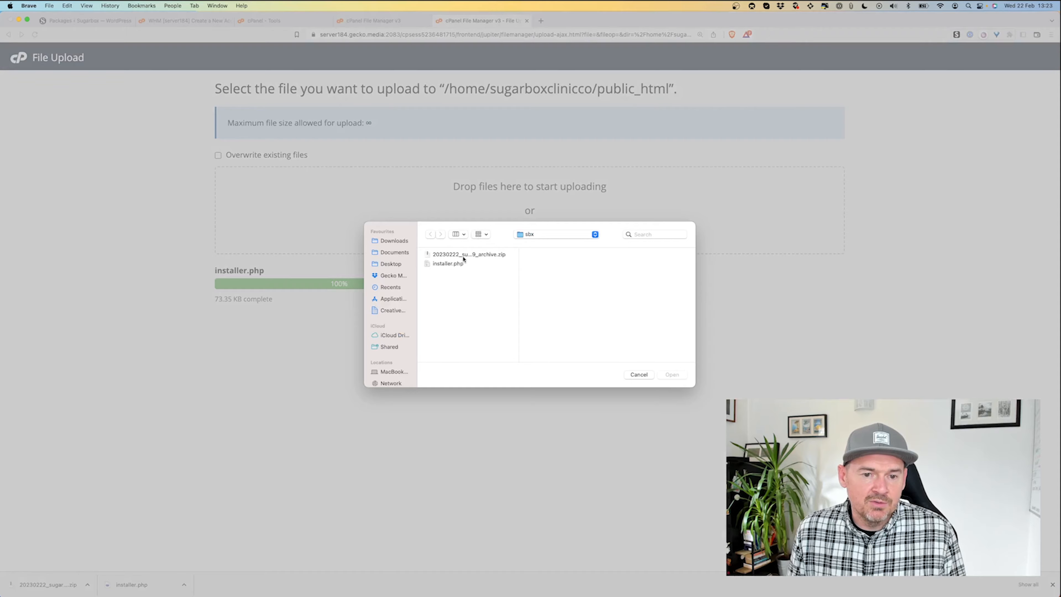
left_click(463, 255)
left_click(672, 374)
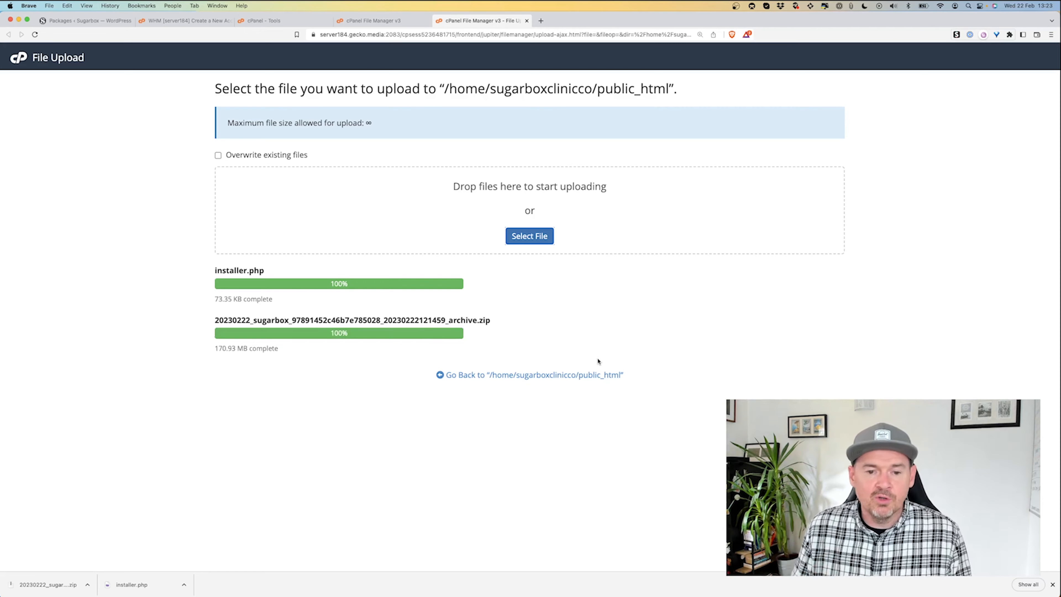
left_click(552, 376)
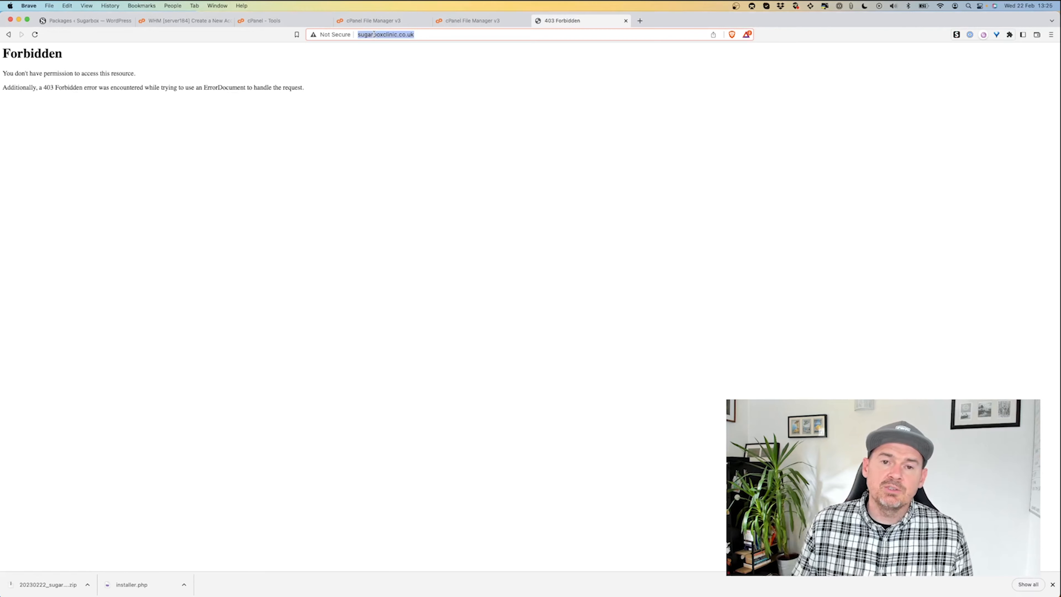
- Load sugarboxclinic.co.uk/installer.php to bring up the Duplicator installer's Step 1 page
left_click(380, 33)
left_click(377, 103)
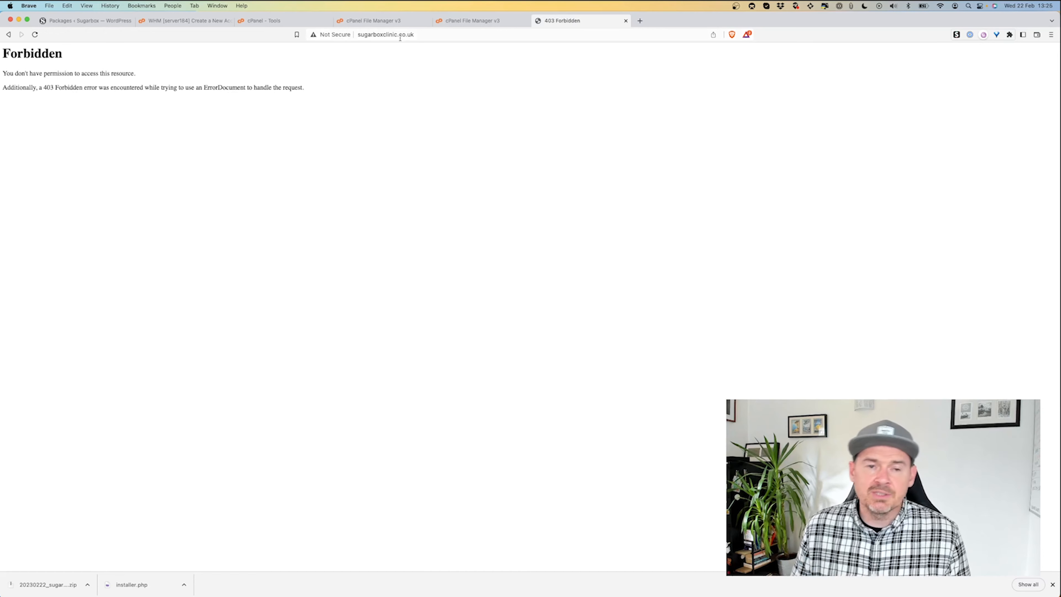
left_click(422, 34)
left_click(422, 34)
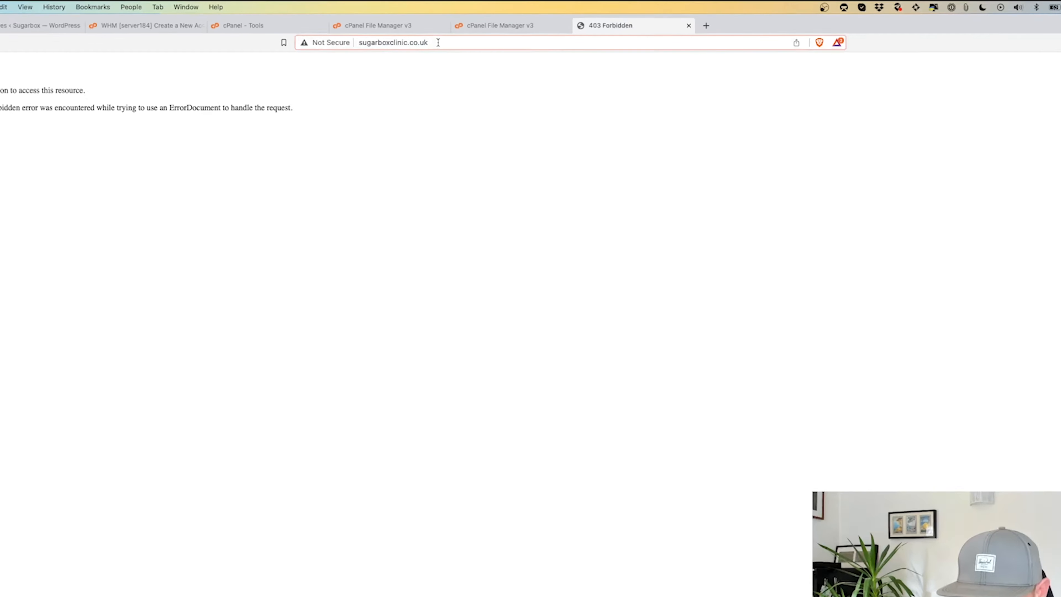
type("/installer.")
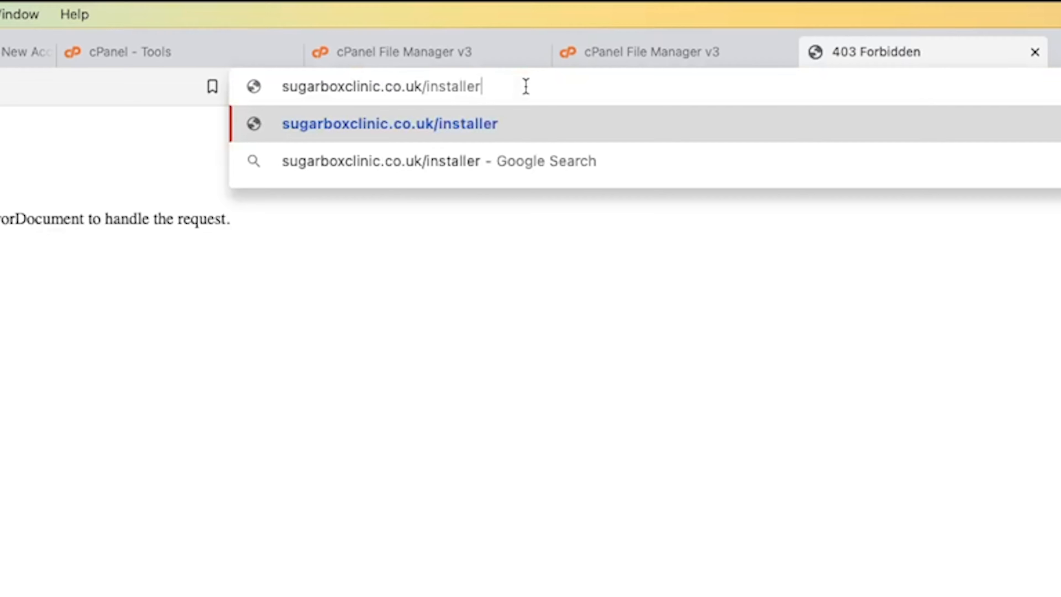
type("php")
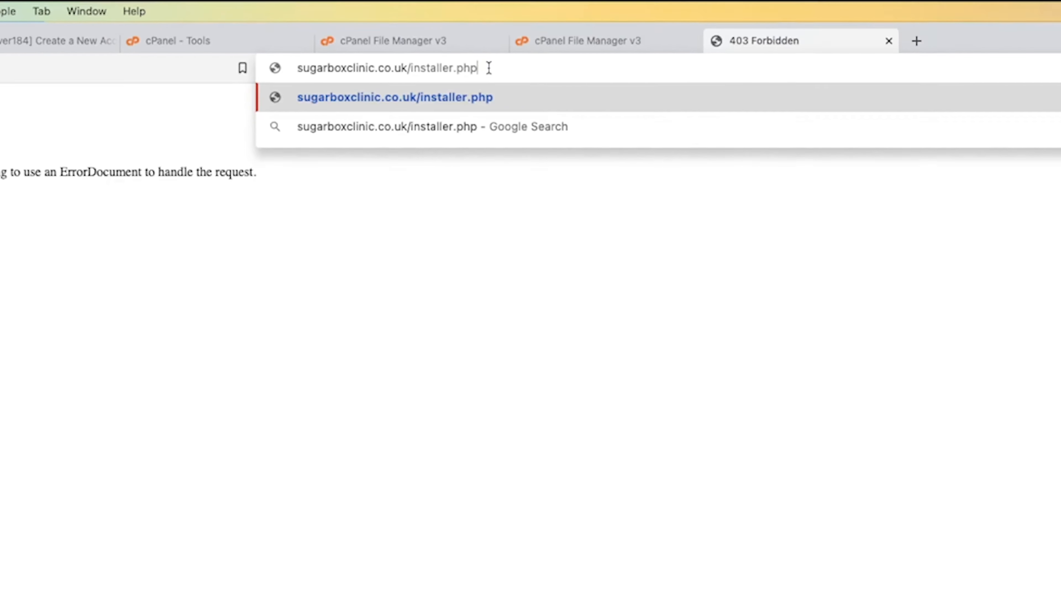
key("Return")
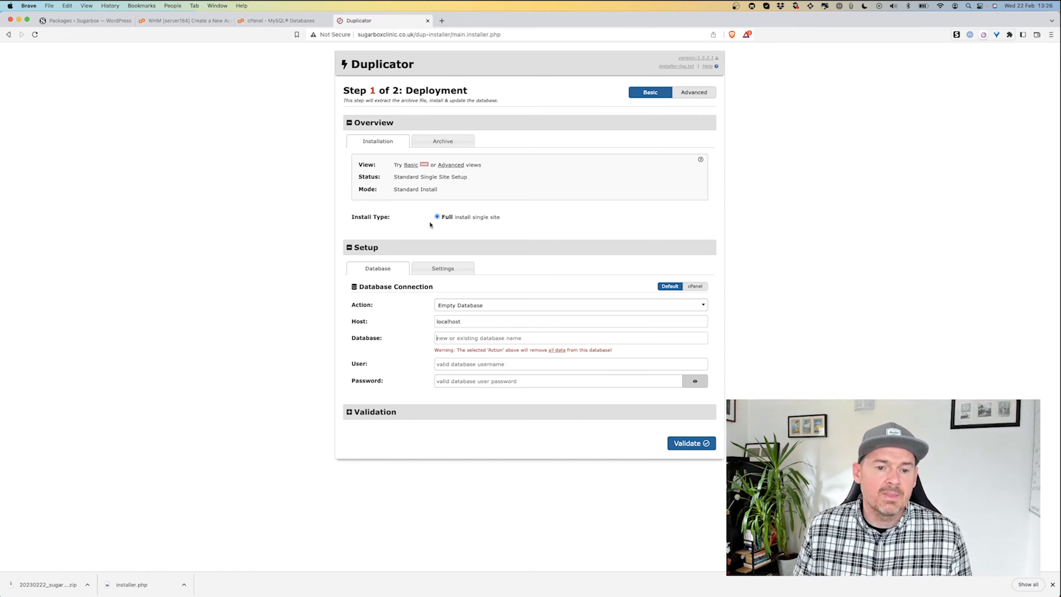
- Fill the installer with database sugarboxclinicco_sb, its matching user, and the password
left_click(277, 22)
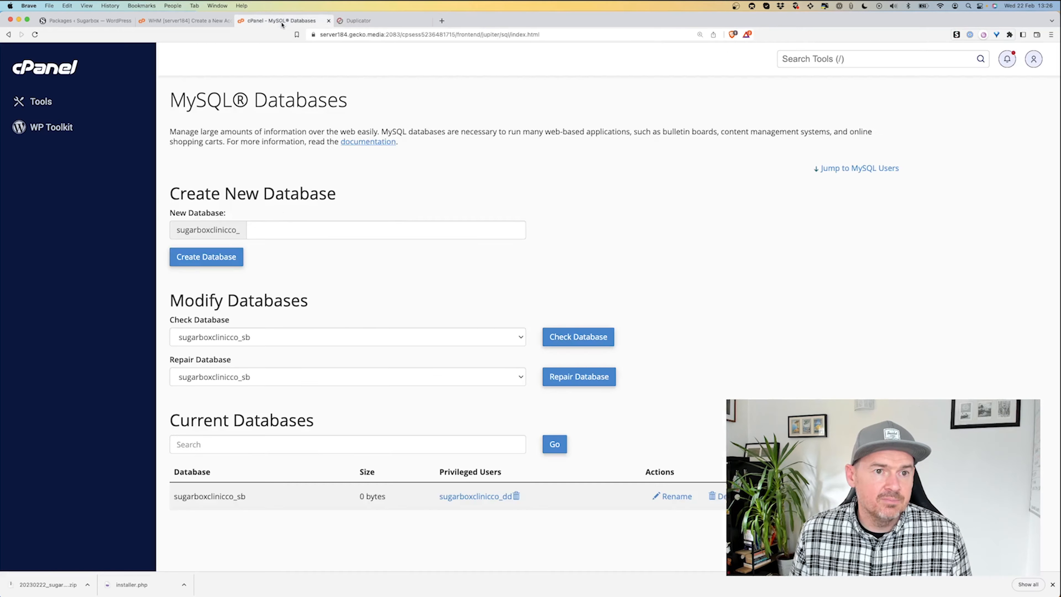
left_click_drag(250, 501, 170, 501)
key("super+c")
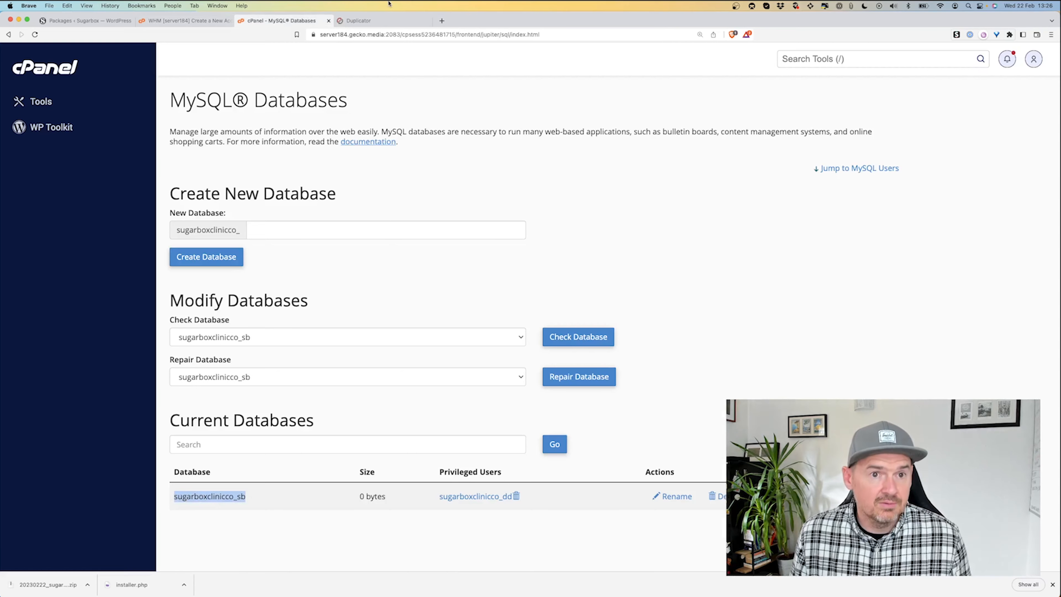
left_click(380, 24)
key("super+v")
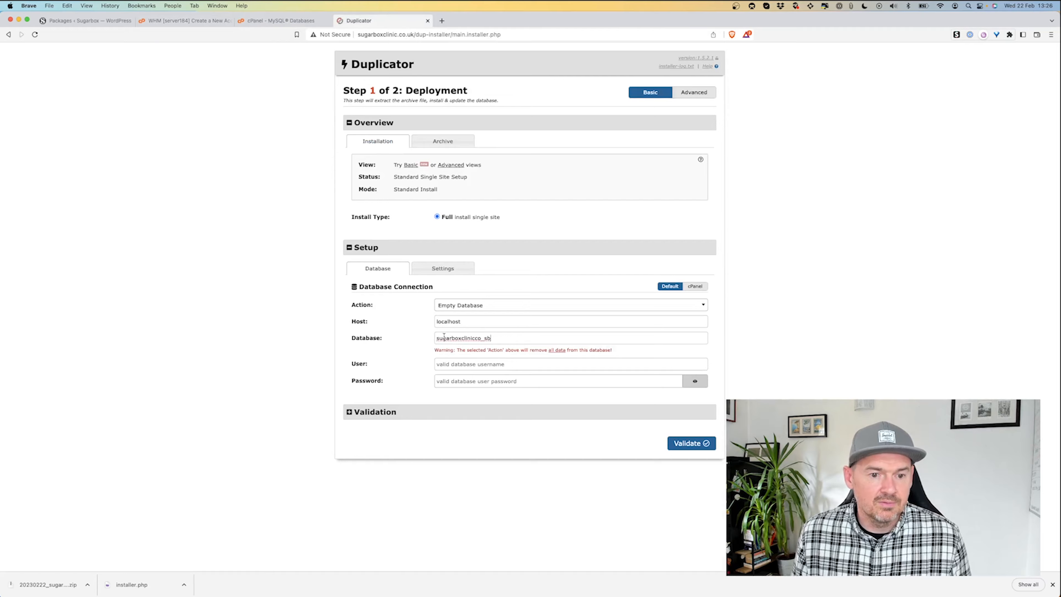
left_click(450, 370)
key("super+v")
key("BackSpace")
key("BackSpace")
type("dd")
key("Tab")
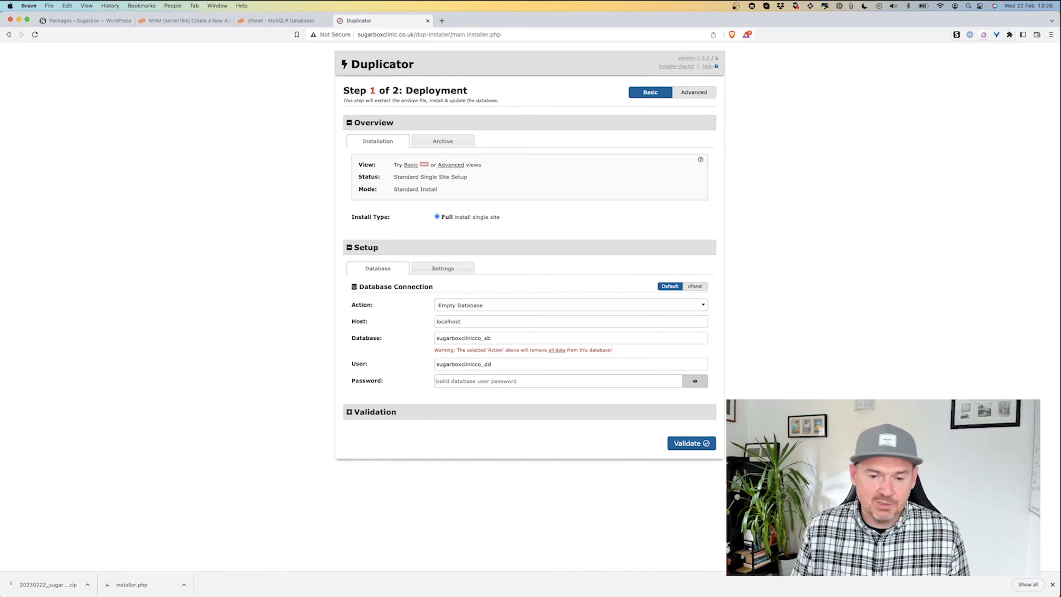
key("super+v")
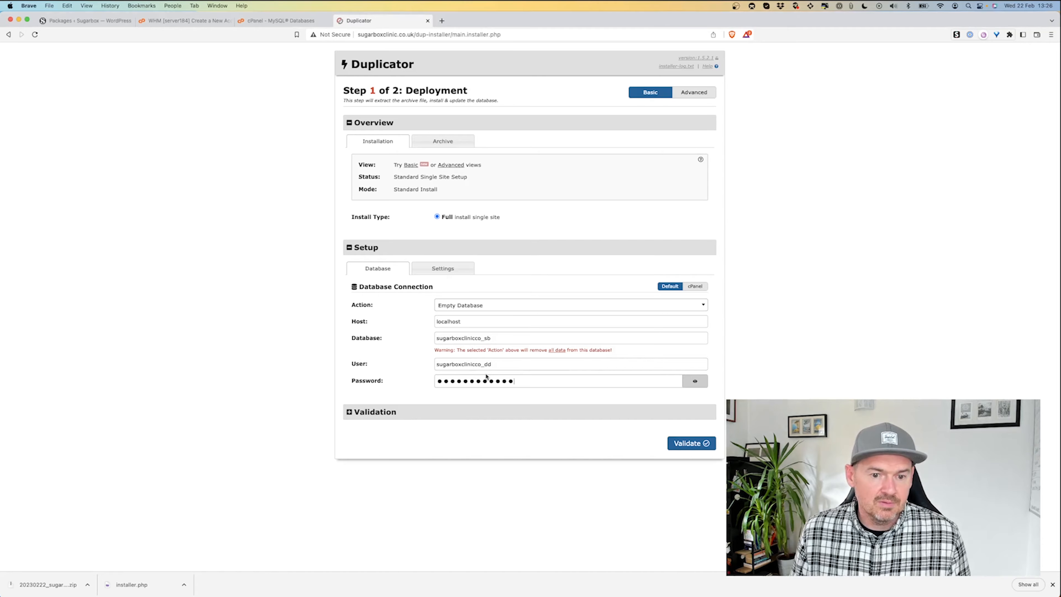
- Validate the database connection, accept the terms and notices, and continue to install confirmation
left_click(689, 444)
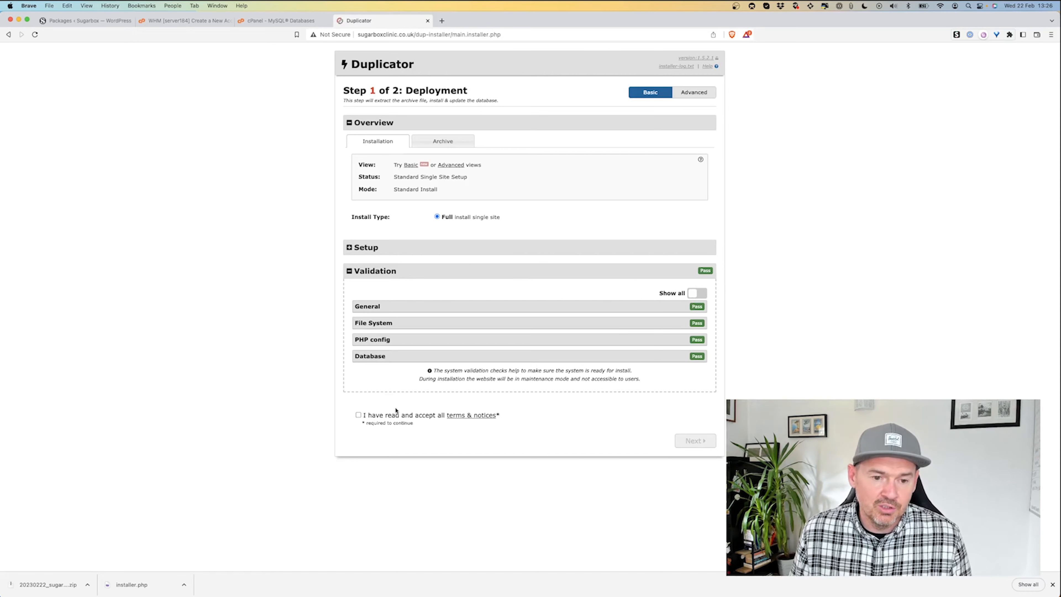
left_click(358, 415)
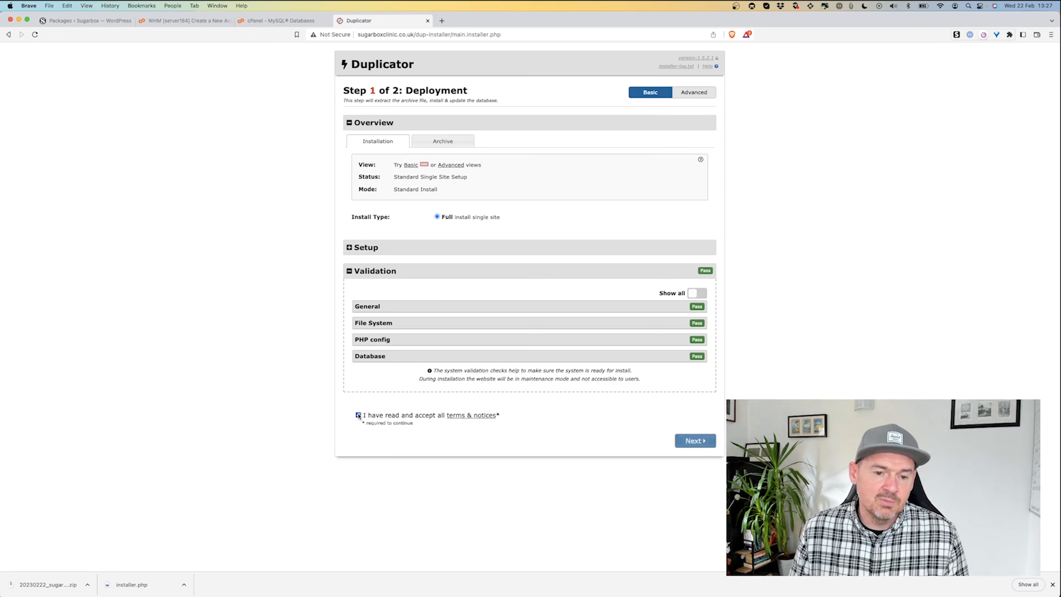
left_click(694, 444)
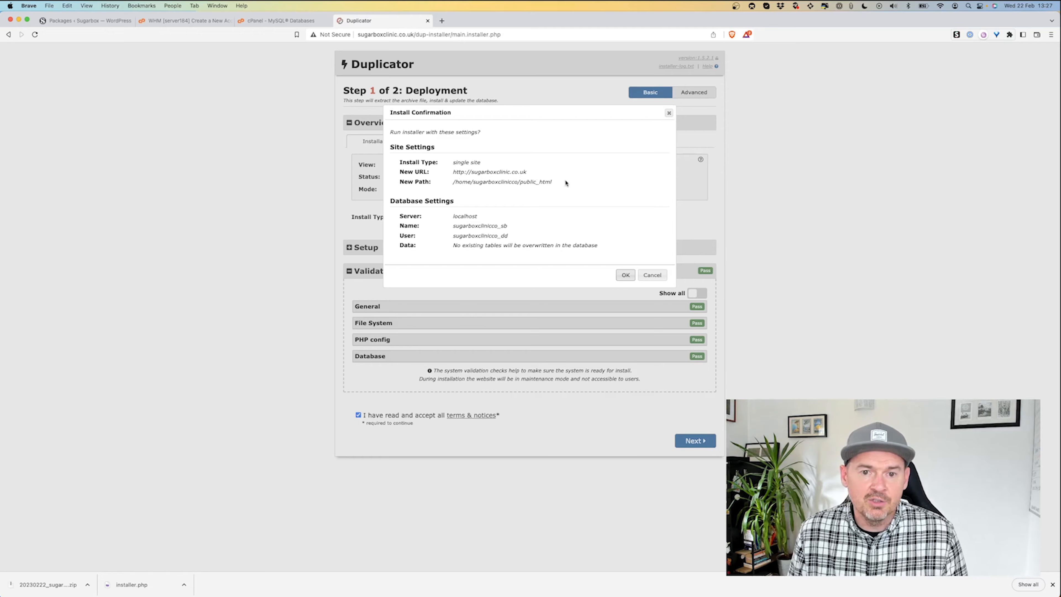
- Confirm the installation so Duplicator extracts and installs the site through Step 2
left_click(623, 276)
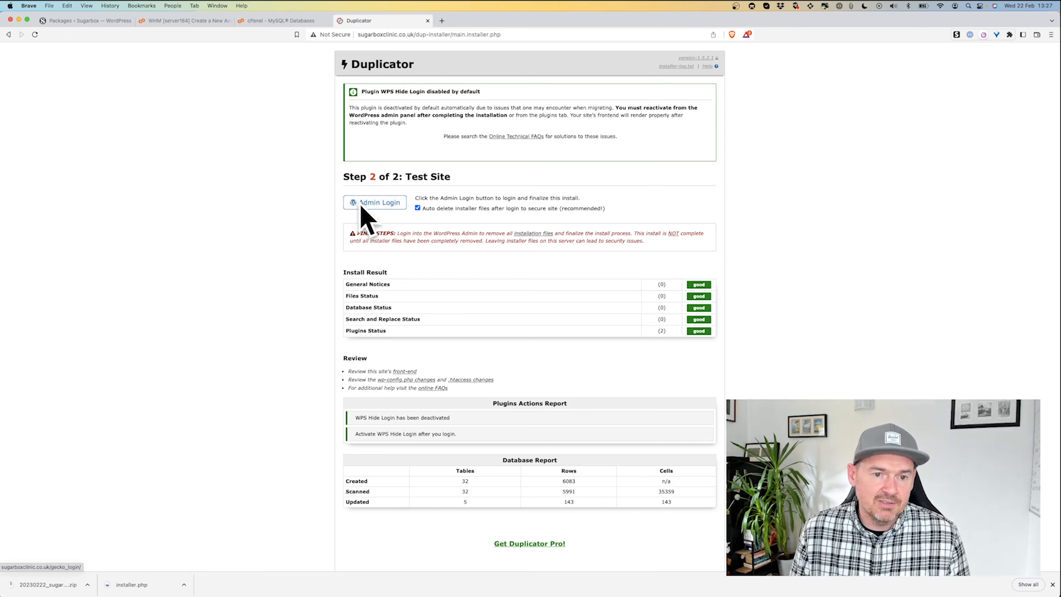
- Sign in to the migrated site's admin with the admin username and password, then go to the Dashboard
left_click(378, 204)
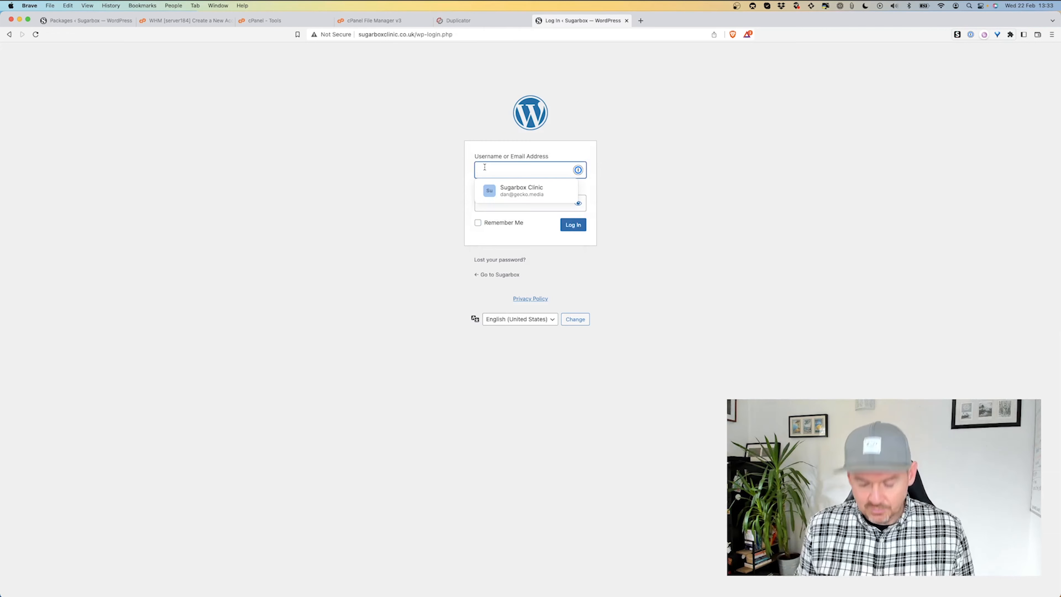
key("Tab")
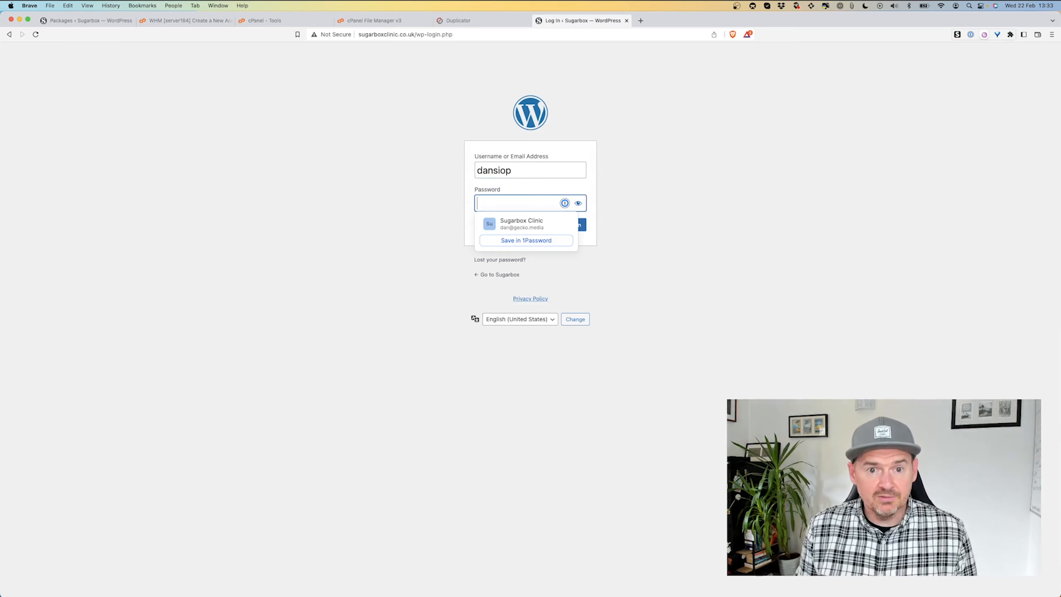
key("super+v")
key("Return")
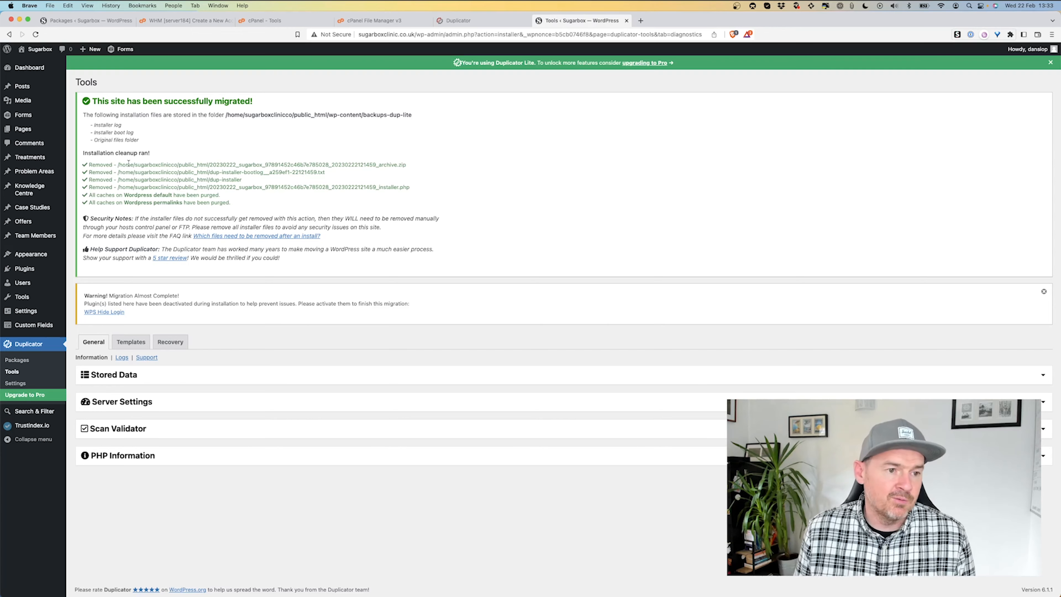
left_click_drag(89, 165, 176, 165)
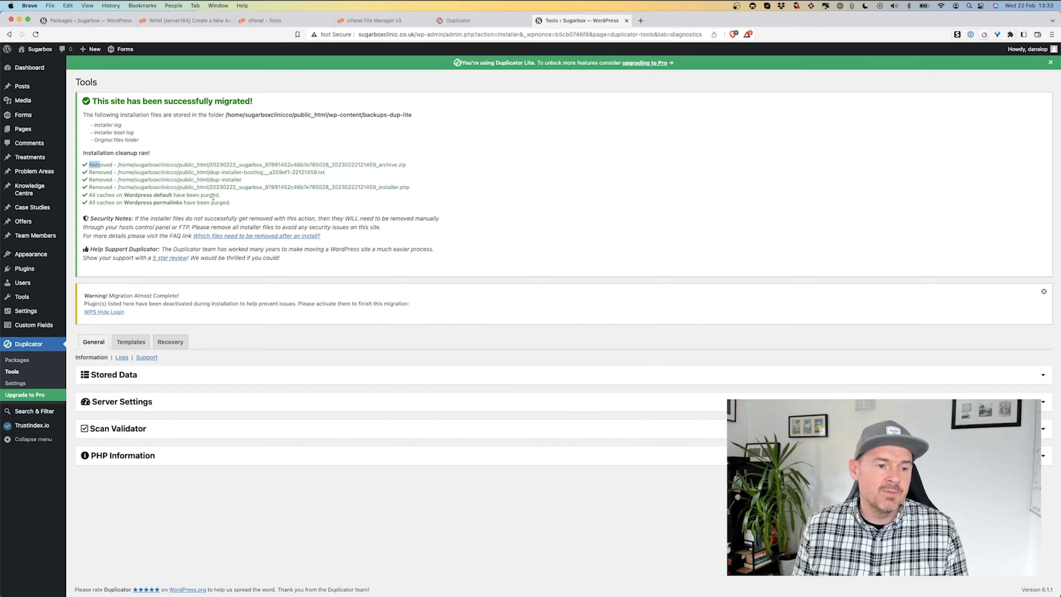
left_click(29, 68)
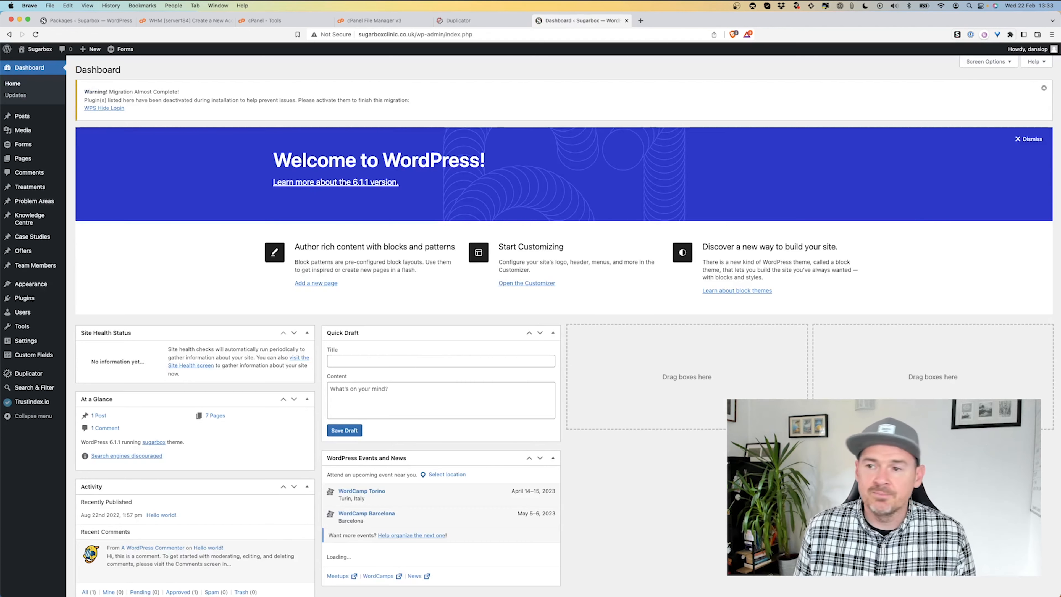
- Dismiss the Migration Almost Complete notice and open the Sugarbox Clinic homepage in a new tab
left_click(1044, 88)
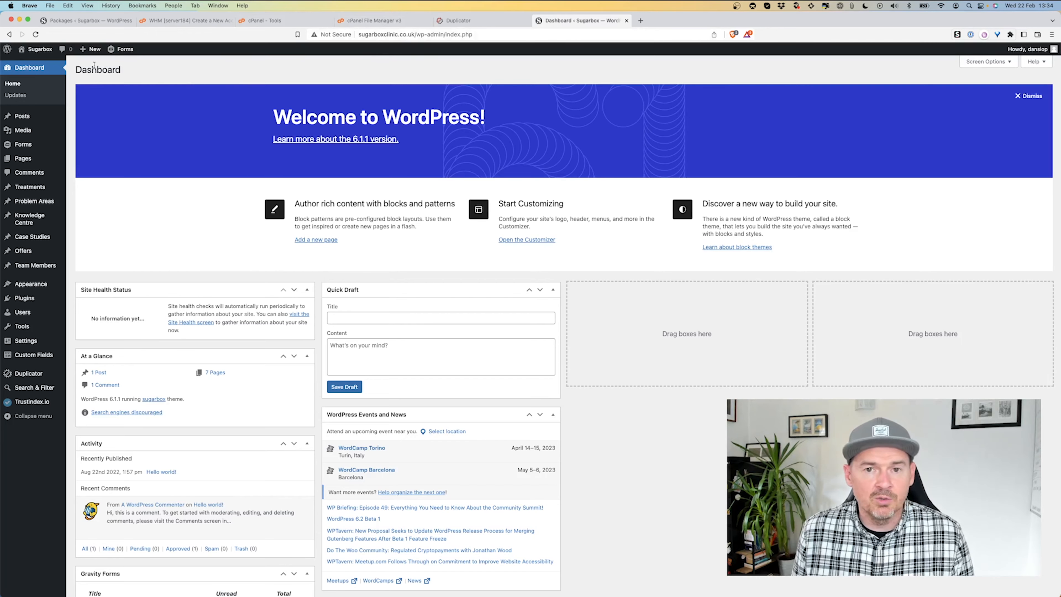
right_click(33, 48)
left_click(49, 56)
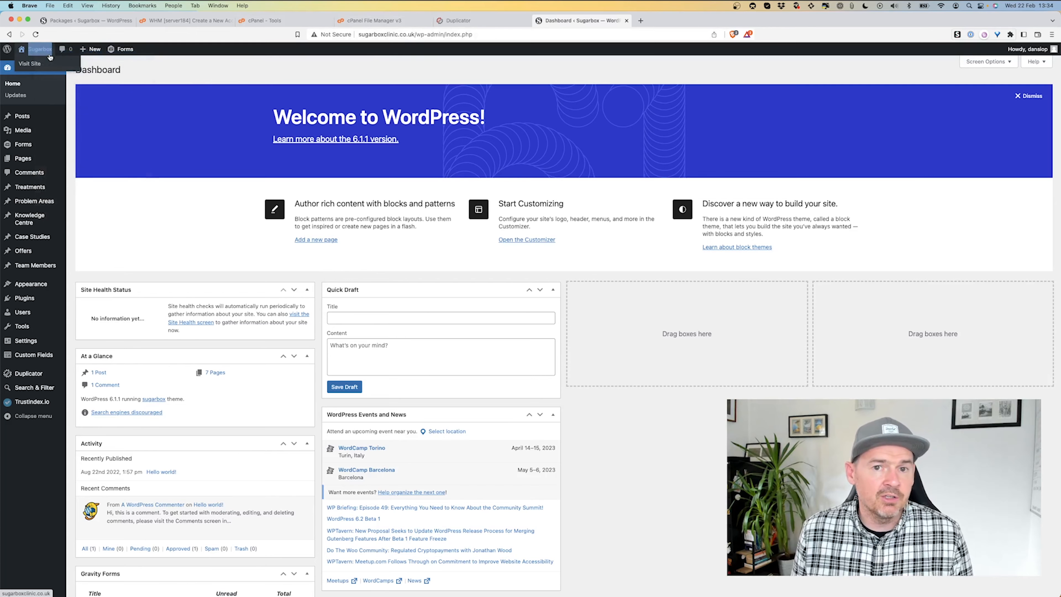
left_click(681, 21)
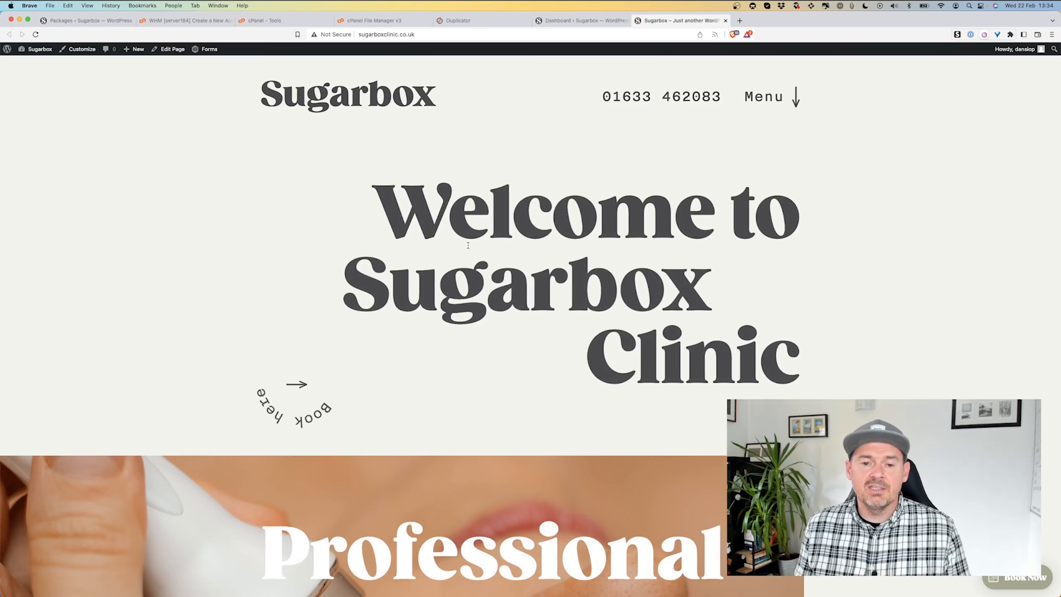
- Scroll through the homepage to confirm its design and content load on the new server
scroll(467, 246, "down", 5)
scroll(468, 247, "down", 10)
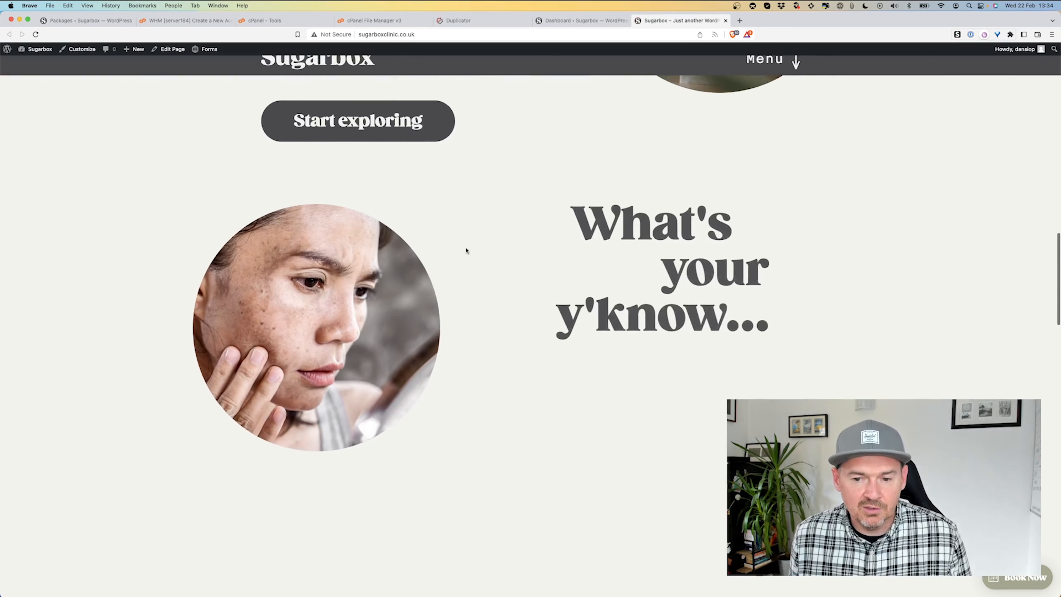
scroll(467, 250, "down", 10)
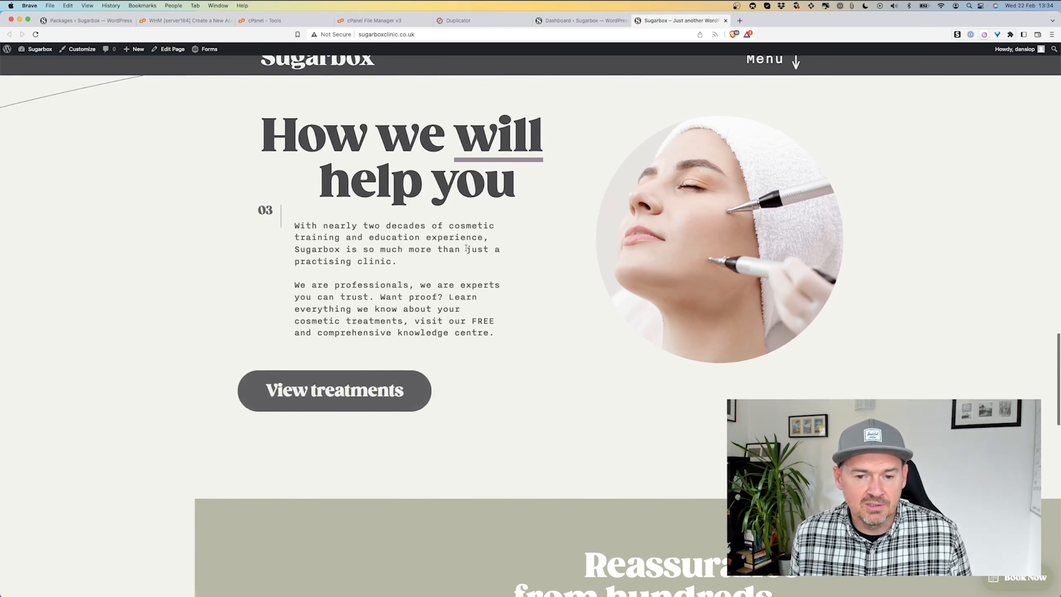
scroll(466, 248, "up", 20)
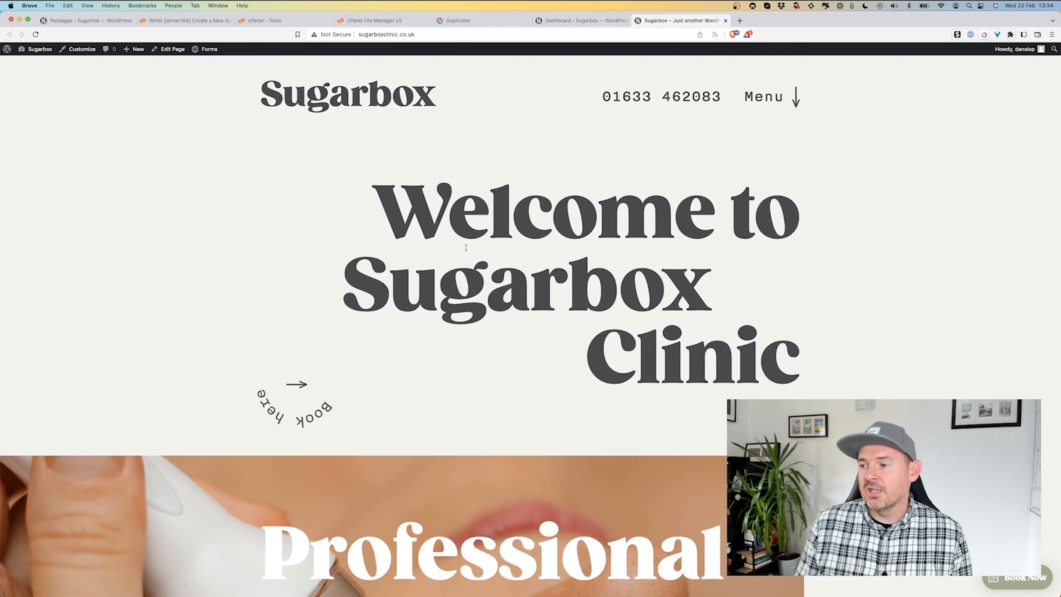